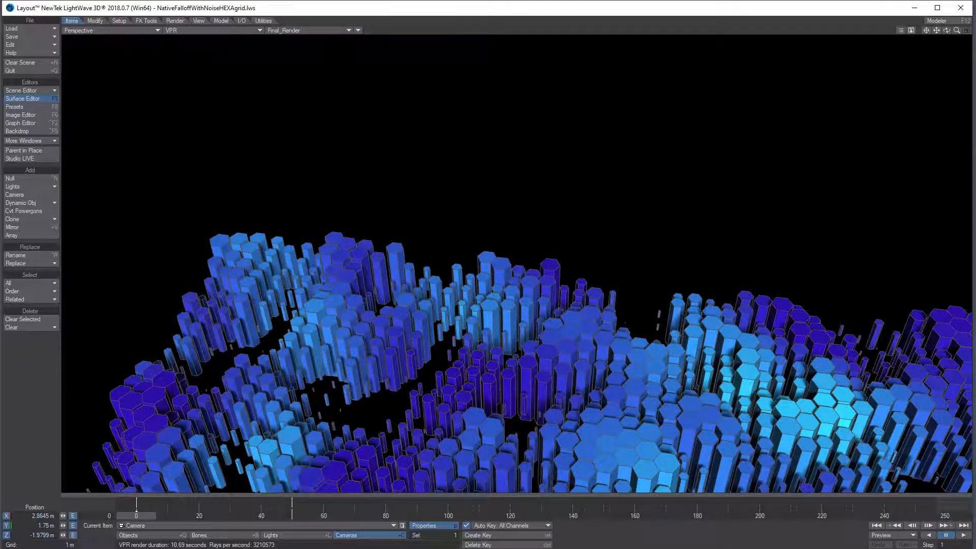
Bring the Node Editor over Layout and spread out Principled BSDF, Vec Add, Image, CENTER ALL and HeteroTerrain
{"action": "left_click_drag", "start_coordinate": [975, 92], "coordinate": [417, 38]}
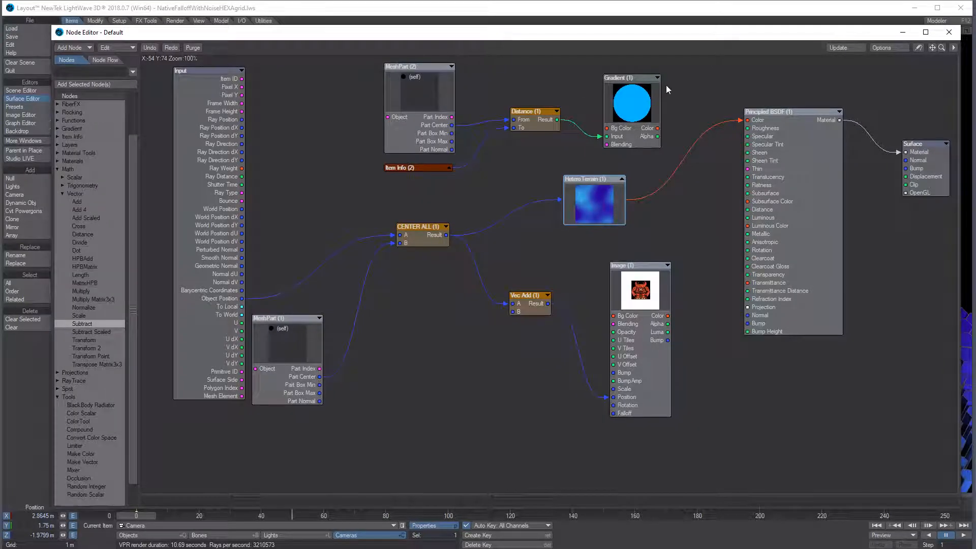
{"action": "left_click_drag", "start_coordinate": [821, 151], "coordinate": [826, 220]}
{"action": "left_click_drag", "start_coordinate": [676, 244], "coordinate": [529, 356]}
{"action": "left_click_drag", "start_coordinate": [527, 312], "coordinate": [498, 393]}
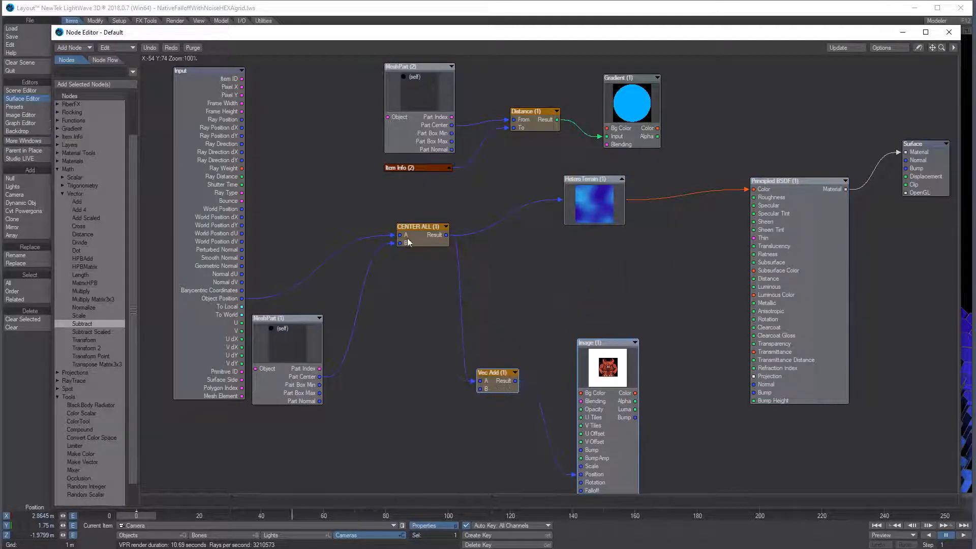
{"action": "left_click_drag", "start_coordinate": [419, 238], "coordinate": [398, 266]}
{"action": "left_click_drag", "start_coordinate": [596, 220], "coordinate": [545, 270]}
Unplug HeteroTerrain from Principled BSDF Color and wire Gradient Color into it instead
{"action": "left_click_drag", "start_coordinate": [745, 190], "coordinate": [717, 219]}
{"action": "left_click_drag", "start_coordinate": [330, 70], "coordinate": [632, 183]}
{"action": "left_click", "coordinate": [605, 173]}
{"action": "left_click_drag", "start_coordinate": [658, 128], "coordinate": [754, 189]}
Shrink the Node Editor to reveal the pillar render and inspect the Gradient node's settings
{"action": "left_click_drag", "start_coordinate": [504, 508], "coordinate": [514, 283]}
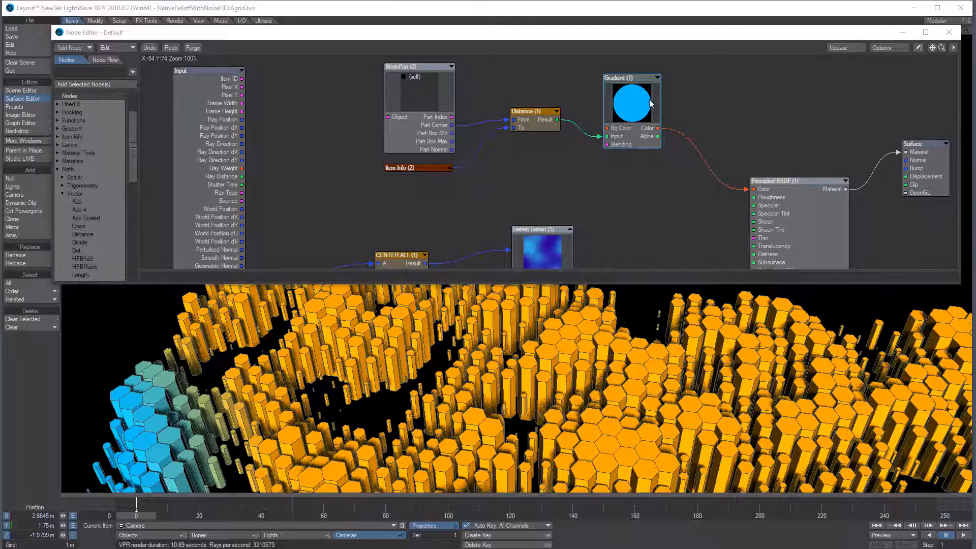
{"action": "double_click", "coordinate": [613, 133]}
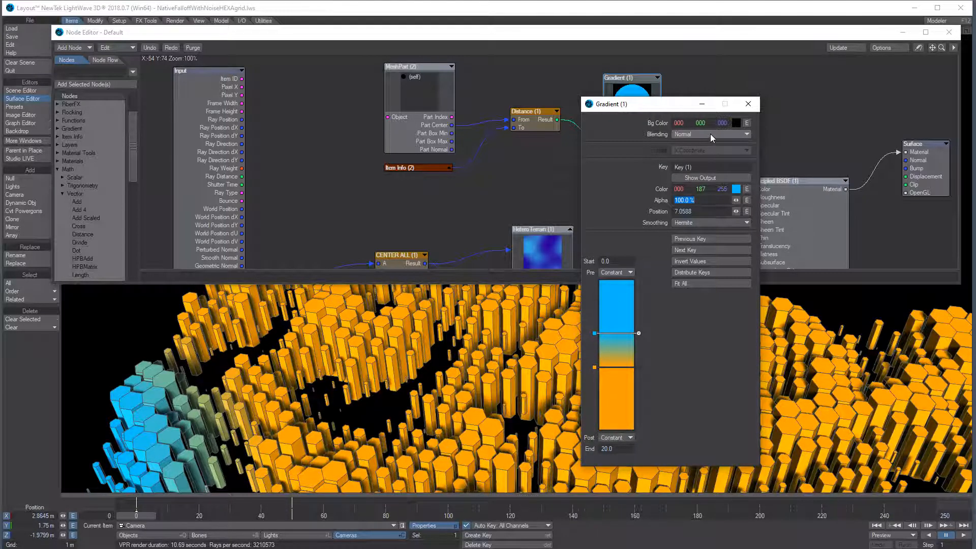
{"action": "left_click", "coordinate": [749, 104]}
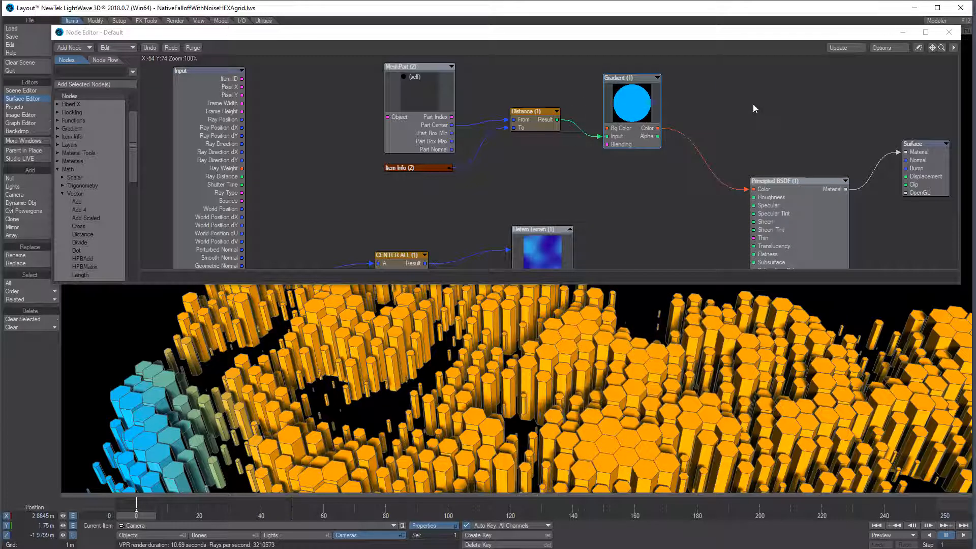
Expand Item Info (2) to check which item it reads, collapse it, and open the Current Item list
{"action": "left_click", "coordinate": [450, 167]}
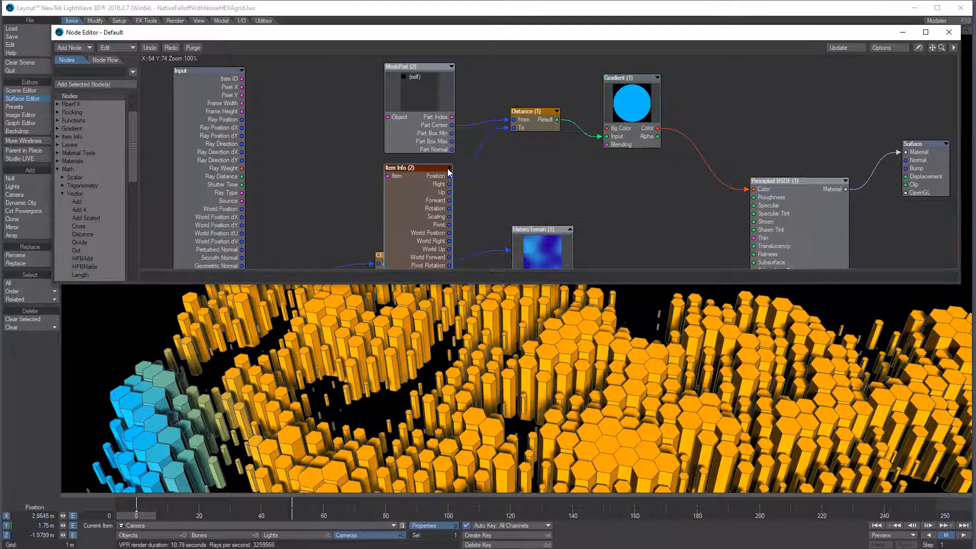
{"action": "double_click", "coordinate": [423, 200]}
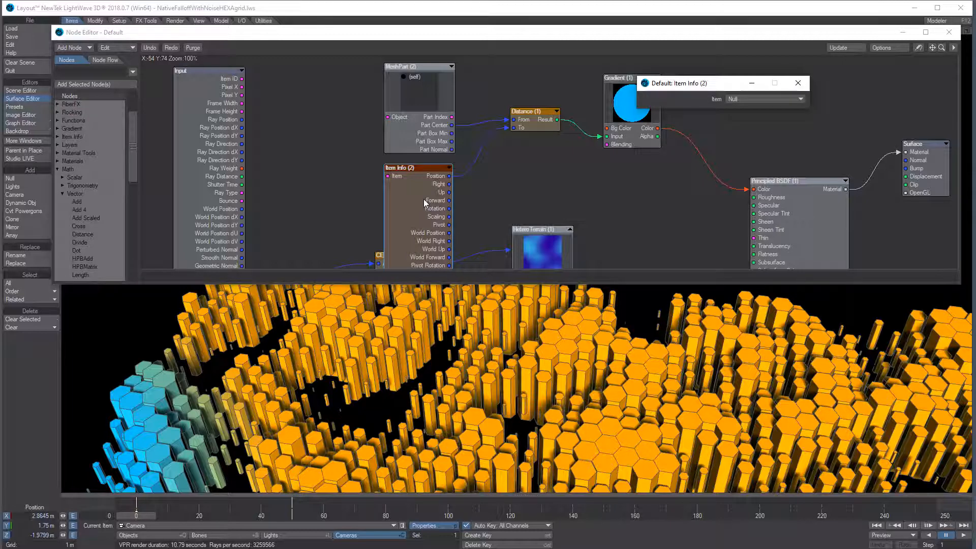
{"action": "left_click", "coordinate": [797, 83]}
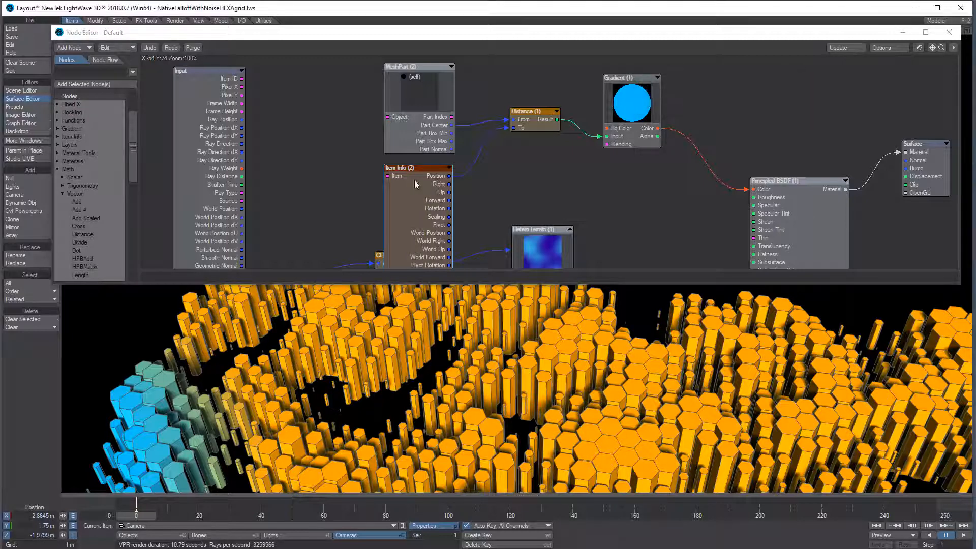
{"action": "left_click", "coordinate": [449, 167]}
{"action": "left_click", "coordinate": [216, 526]}
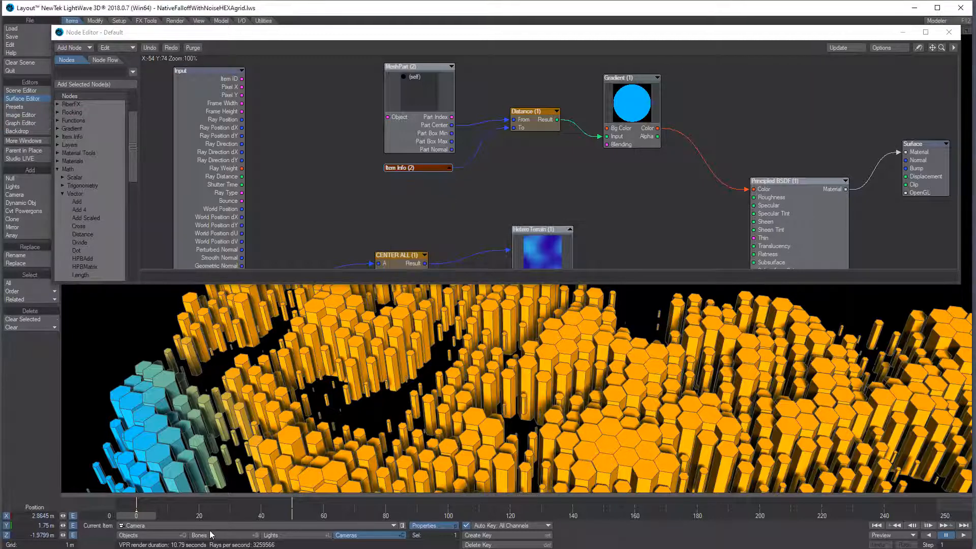
Make the Null the current item and scrub the timeline to about frame 156
{"action": "left_click", "coordinate": [163, 521]}
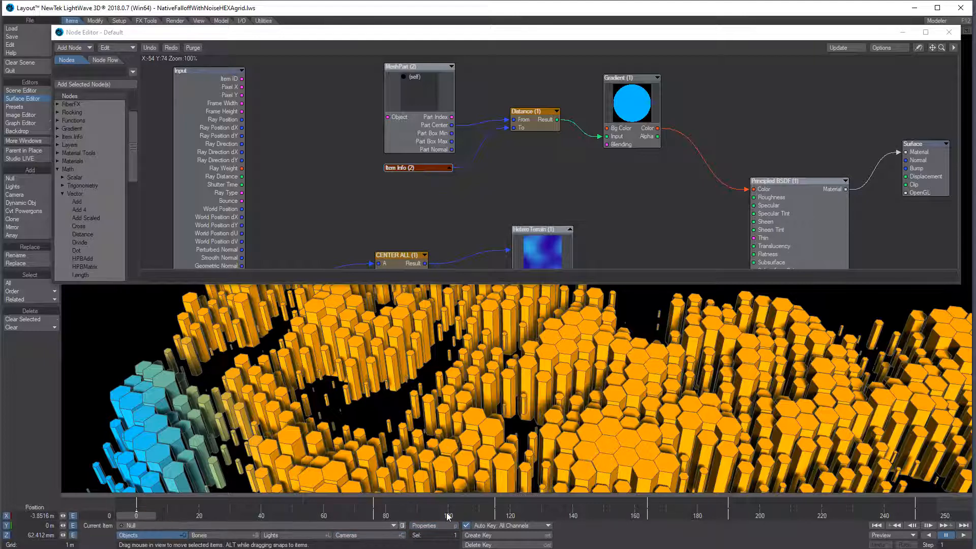
{"action": "left_click_drag", "start_coordinate": [372, 514], "coordinate": [660, 514]}
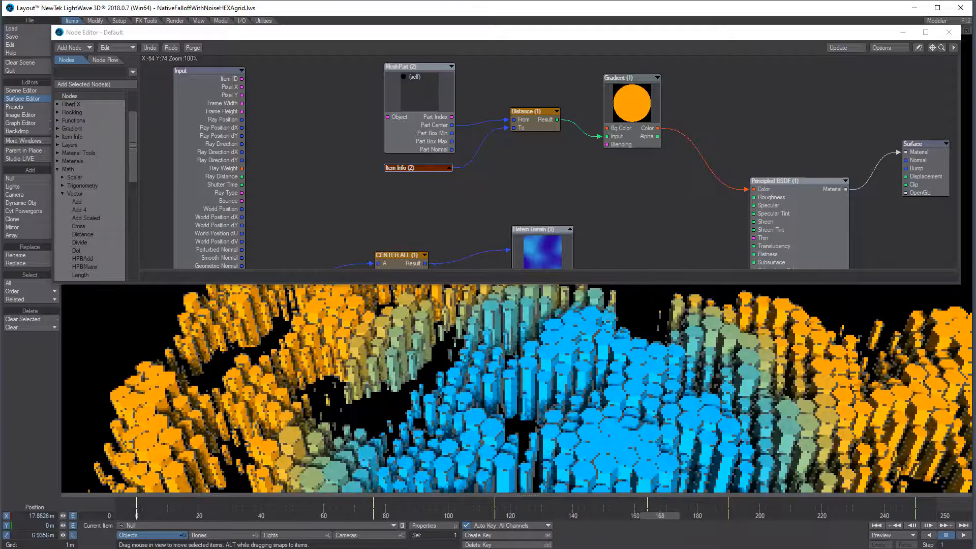
{"action": "left_click", "coordinate": [503, 512]}
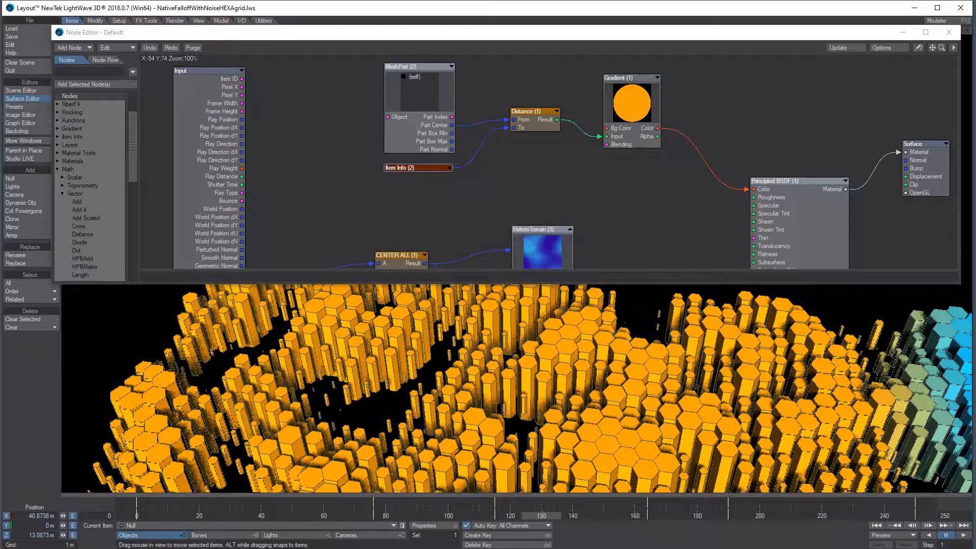
{"action": "left_click", "coordinate": [401, 516]}
{"action": "left_click_drag", "start_coordinate": [401, 516], "coordinate": [499, 517]}
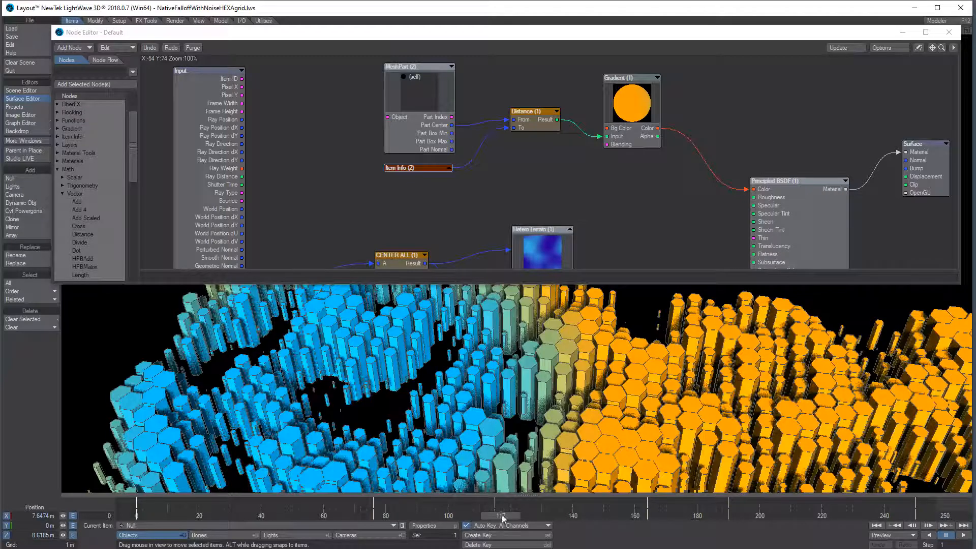
{"action": "left_click", "coordinate": [621, 513]}
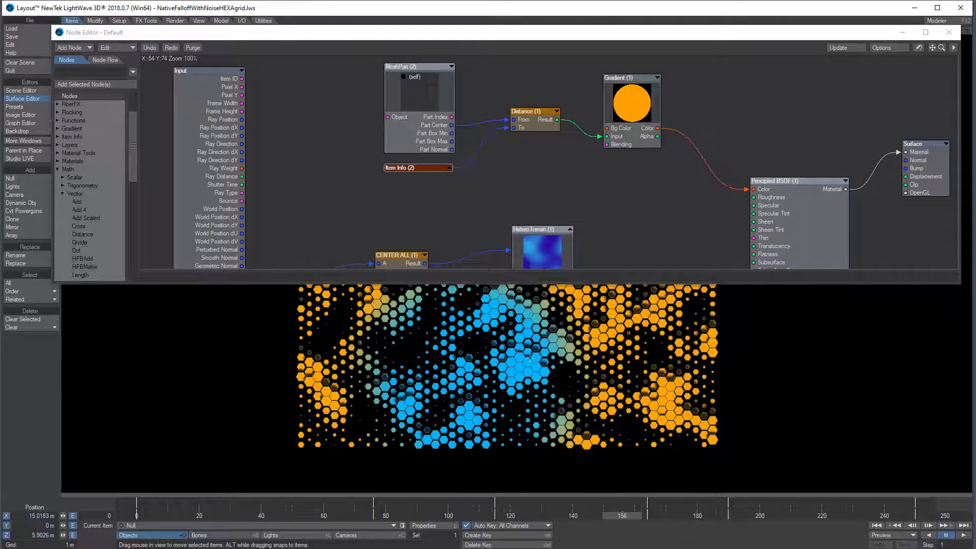
Switch to perspective view and zoom in so the hexagon columns fill the viewport
{"action": "key", "text": "4"}
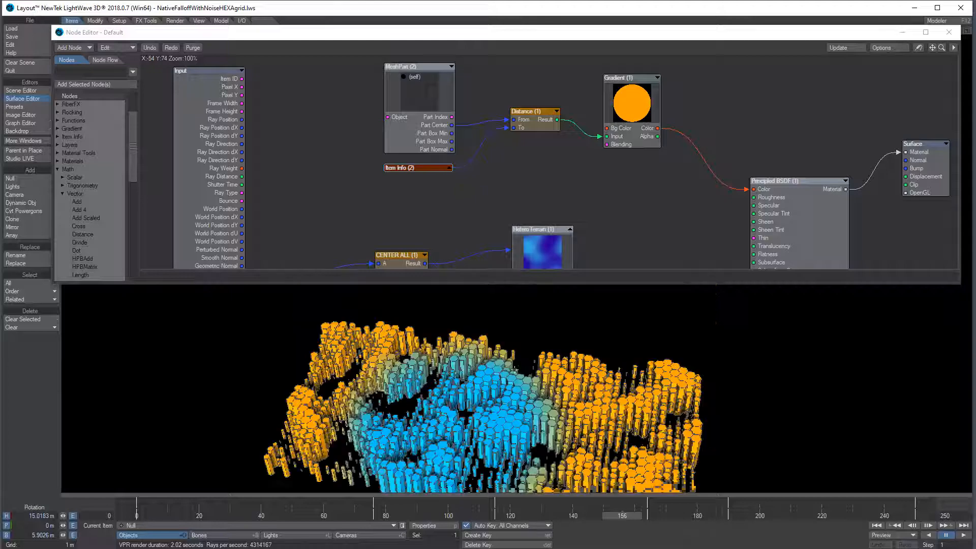
{"action": "left_click_drag", "start_coordinate": [515, 370], "coordinate": [599, 370], "text": "ctrl+alt"}
{"action": "left_click_drag", "start_coordinate": [455, 489], "coordinate": [455, 445], "text": "alt+shift"}
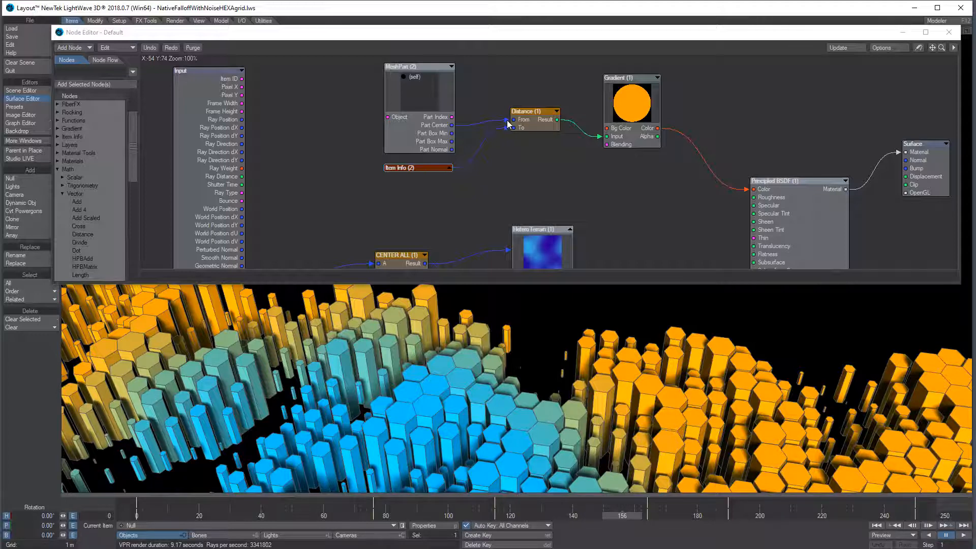
Disconnect Part Center and the Gradient input, move MeshPart (2) left and expand Item Info (2)
{"action": "left_click_drag", "start_coordinate": [505, 120], "coordinate": [501, 120]}
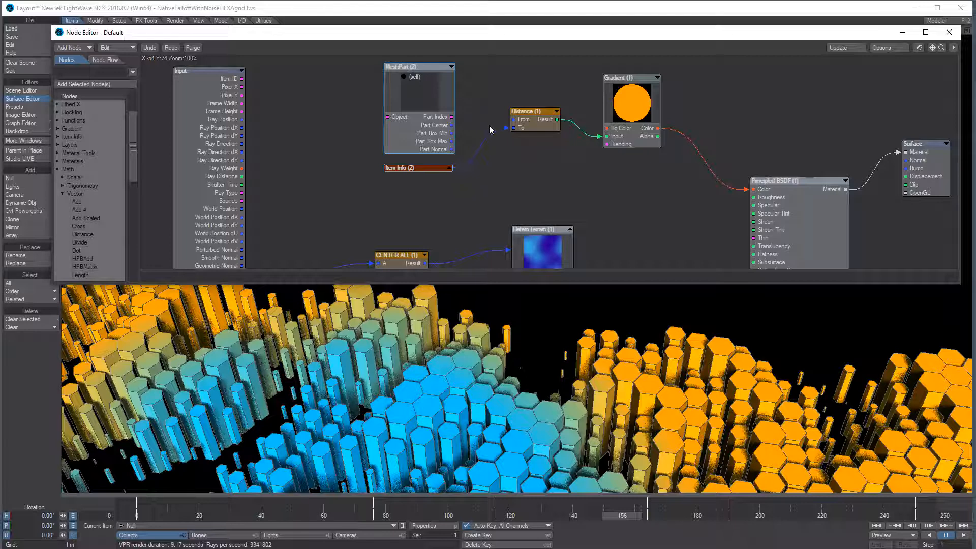
{"action": "left_click_drag", "start_coordinate": [435, 108], "coordinate": [353, 104]}
{"action": "left_click", "coordinate": [450, 168]}
{"action": "left_click_drag", "start_coordinate": [419, 172], "coordinate": [425, 94]}
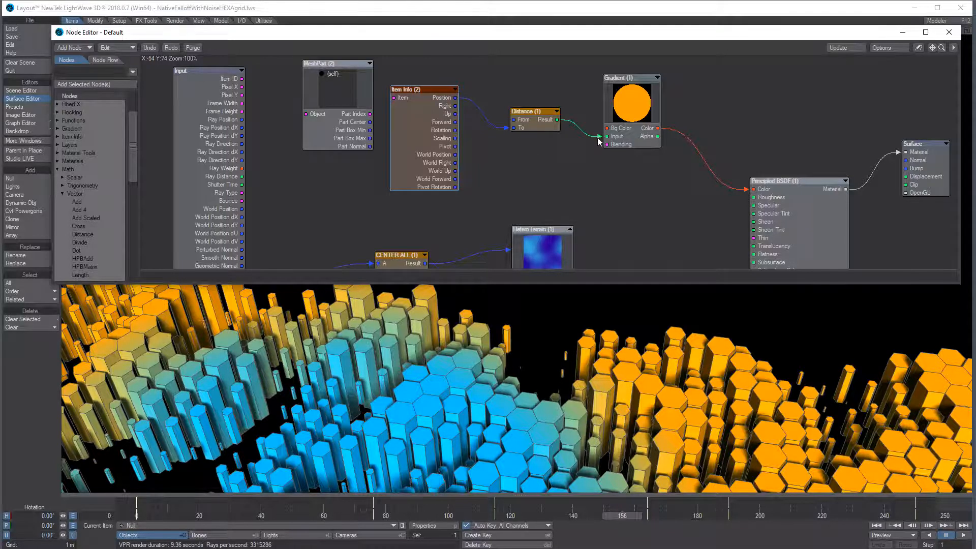
{"action": "left_click_drag", "start_coordinate": [598, 137], "coordinate": [595, 138]}
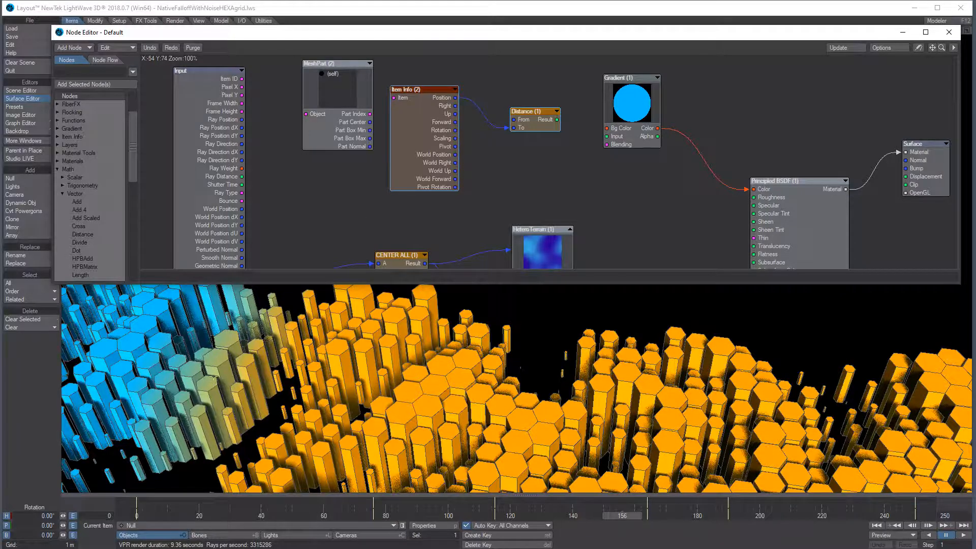
In top view, wire Distance Result to Gradient Input and Part Center to Distance From
{"action": "key", "text": "2"}
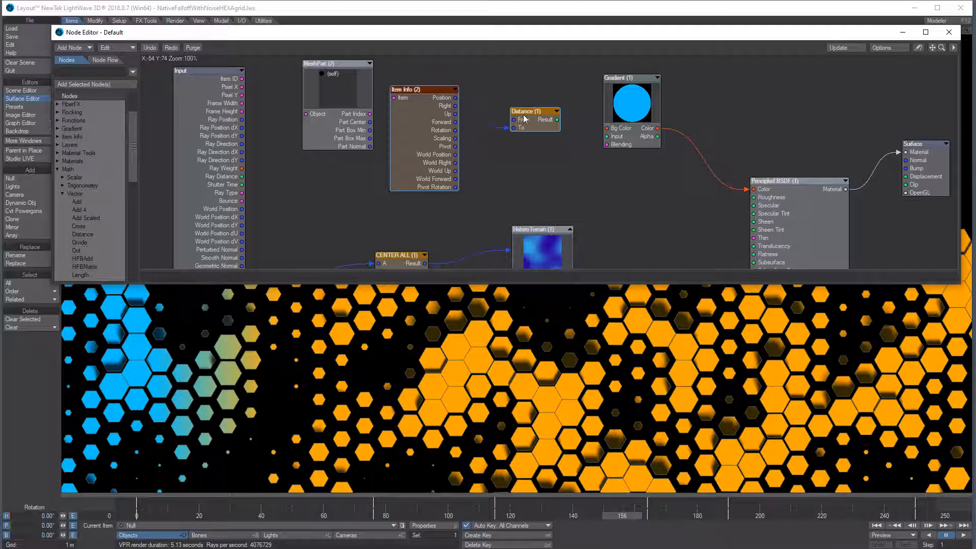
{"action": "left_click_drag", "start_coordinate": [557, 119], "coordinate": [607, 136]}
{"action": "left_click_drag", "start_coordinate": [419, 118], "coordinate": [420, 154]}
{"action": "left_click_drag", "start_coordinate": [370, 122], "coordinate": [513, 120]}
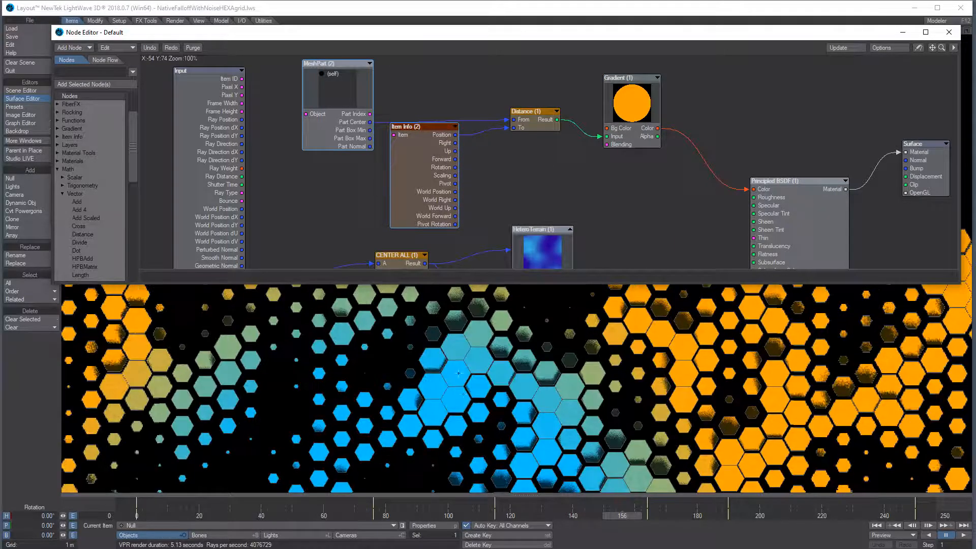
{"action": "left_click_drag", "start_coordinate": [617, 275], "coordinate": [590, 362]}
Expand HeteroTerrain, connect its Color to Principled BSDF Color, and shrink the Node Editor
{"action": "left_click", "coordinate": [570, 229]}
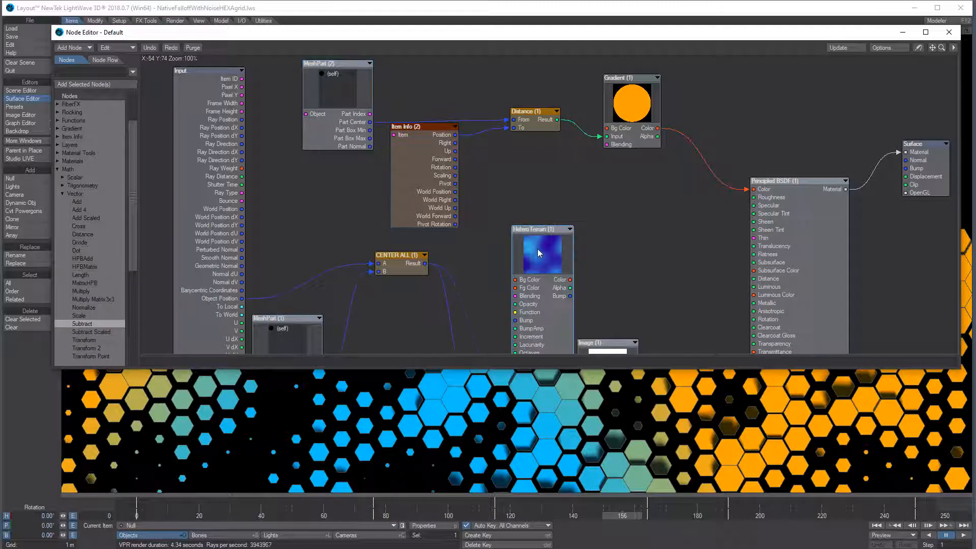
{"action": "left_click_drag", "start_coordinate": [537, 249], "coordinate": [533, 213]}
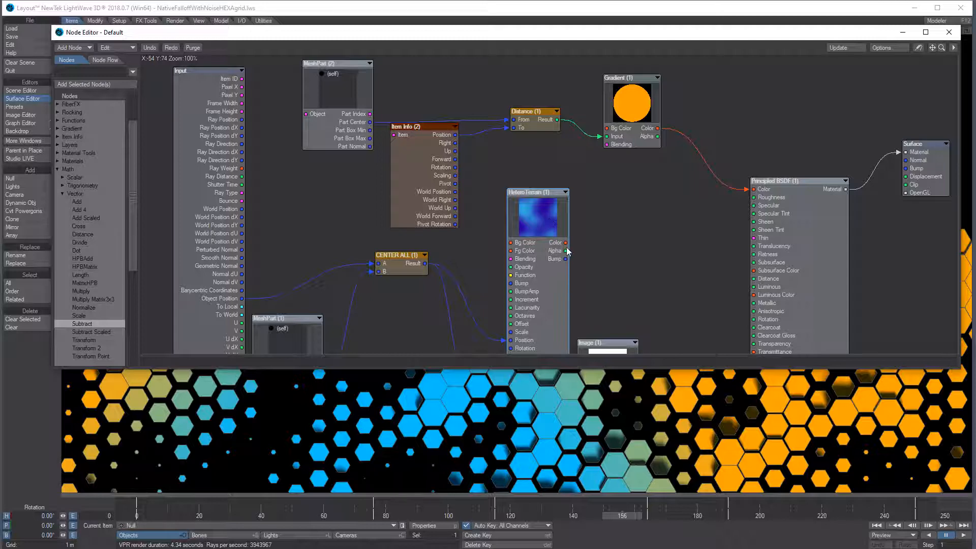
{"action": "left_click_drag", "start_coordinate": [567, 246], "coordinate": [766, 183]}
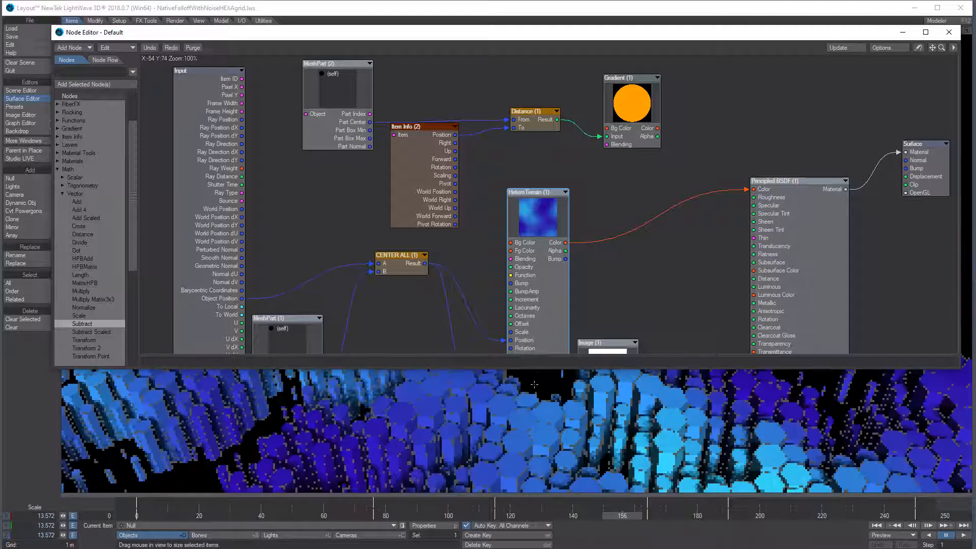
{"action": "left_click_drag", "start_coordinate": [547, 367], "coordinate": [547, 274]}
{"action": "left_click_drag", "start_coordinate": [727, 376], "coordinate": [260, 375]}
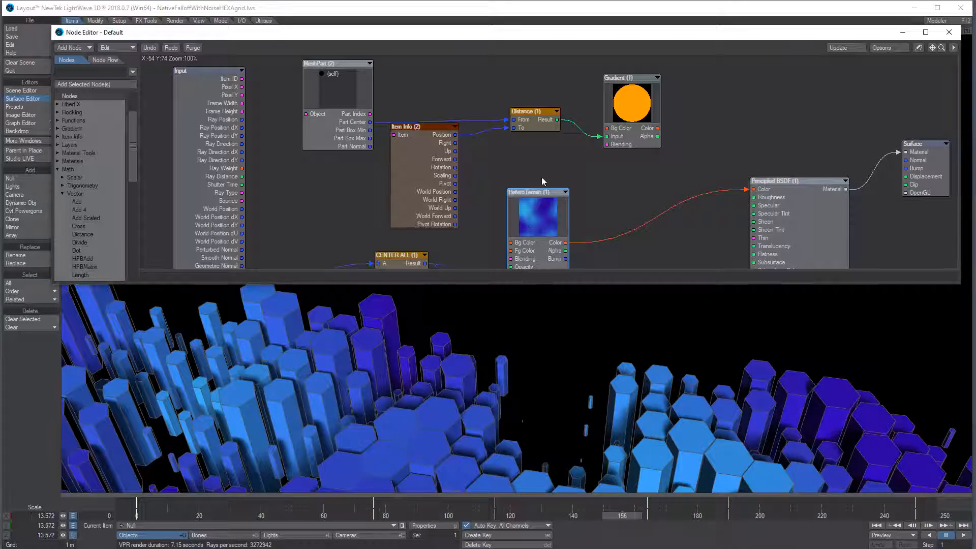
{"action": "left_click_drag", "start_coordinate": [532, 221], "coordinate": [544, 128]}
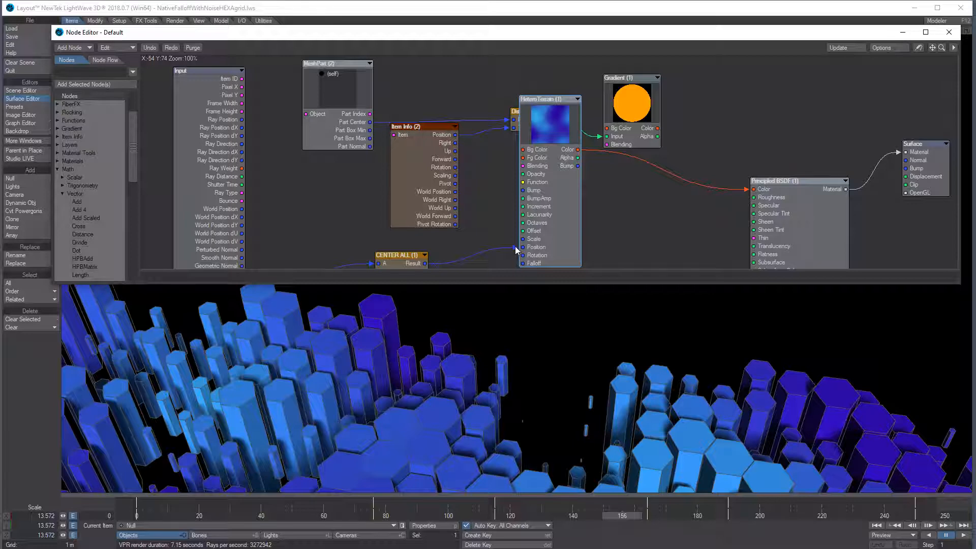
{"action": "left_click_drag", "start_coordinate": [515, 247], "coordinate": [514, 255]}
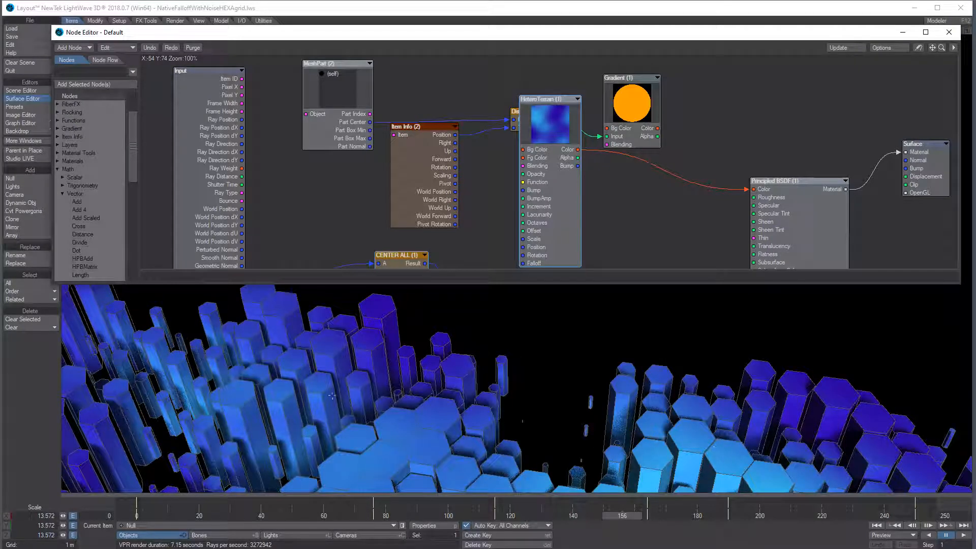
{"action": "left_click_drag", "start_coordinate": [260, 399], "coordinate": [197, 379], "text": "alt"}
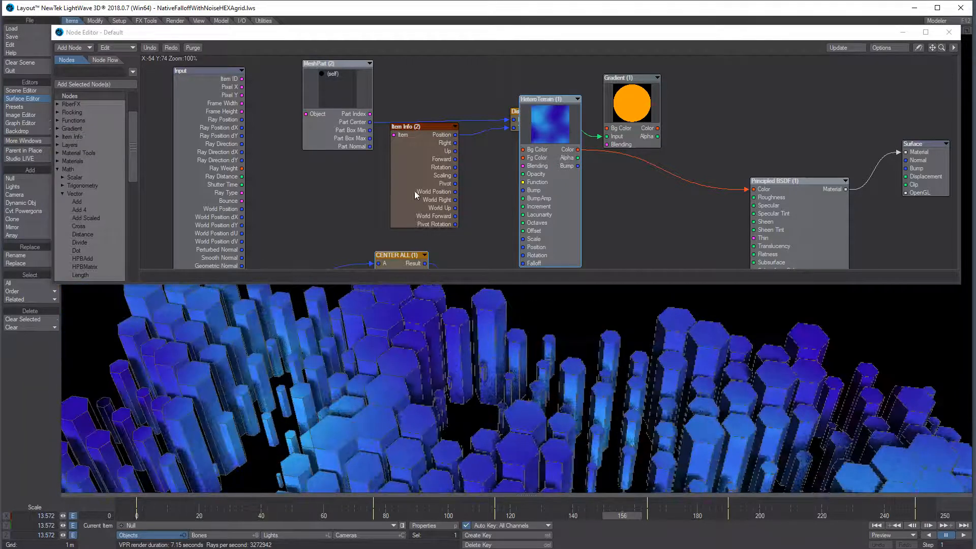
{"action": "left_click_drag", "start_coordinate": [463, 312], "coordinate": [462, 326]}
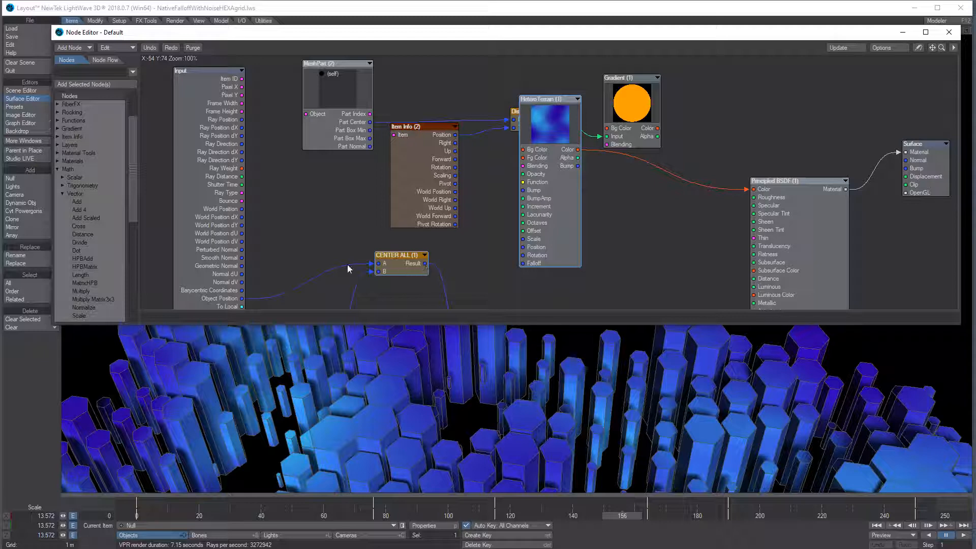
{"action": "left_click_drag", "start_coordinate": [210, 274], "coordinate": [217, 185]}
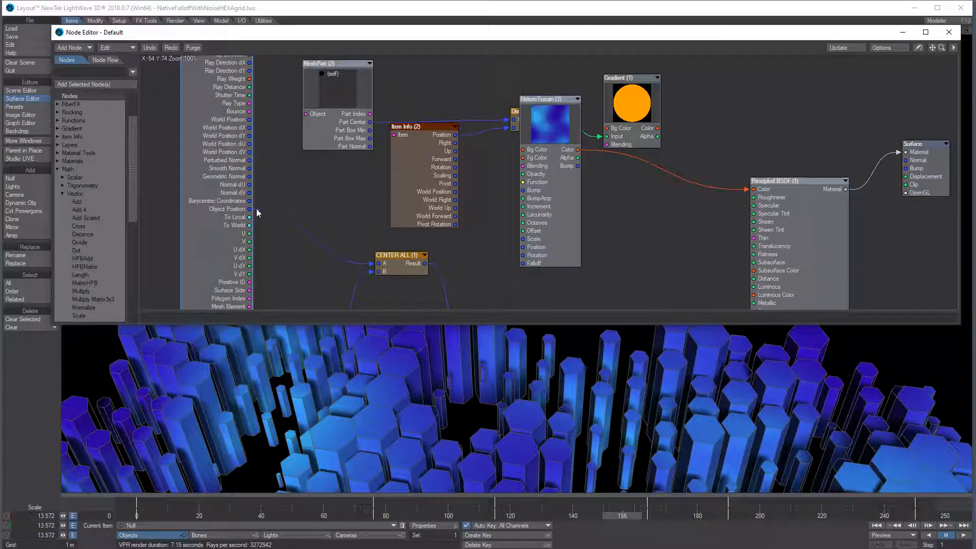
{"action": "left_click_drag", "start_coordinate": [426, 264], "coordinate": [527, 248]}
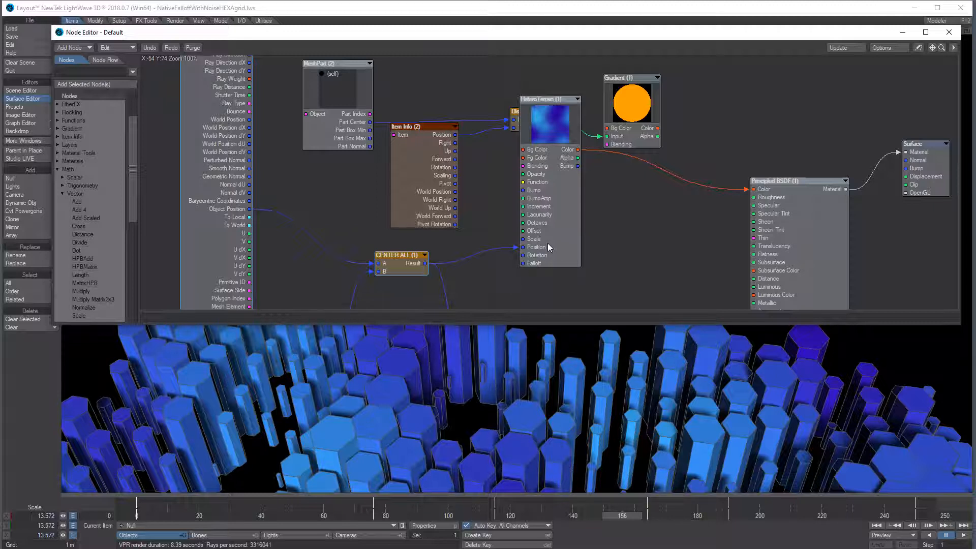
{"action": "left_click_drag", "start_coordinate": [522, 247], "coordinate": [505, 256]}
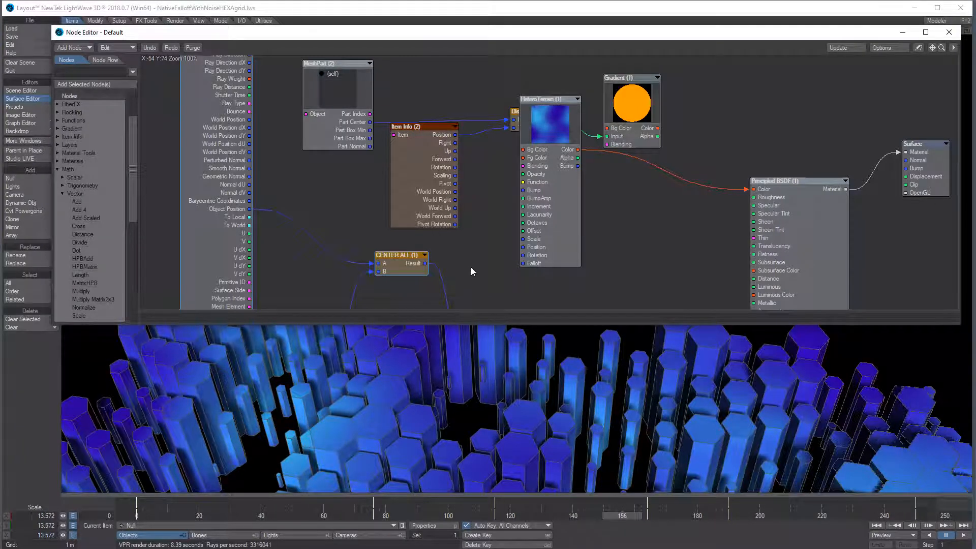
{"action": "left_click_drag", "start_coordinate": [426, 264], "coordinate": [528, 250]}
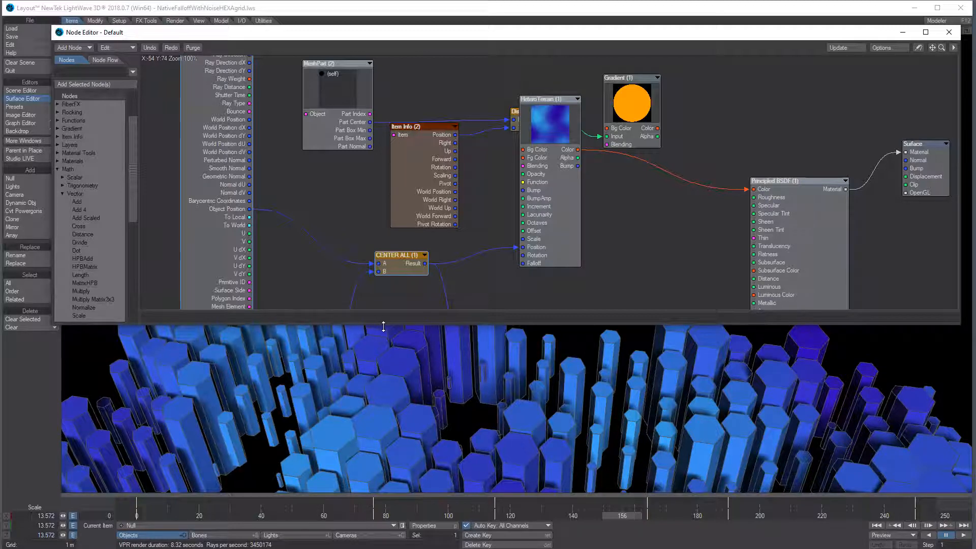
Enlarge the Node Editor and rearrange MeshPart (1), the input attributes and Image (1) nodes
{"action": "left_click_drag", "start_coordinate": [384, 325], "coordinate": [389, 436]}
{"action": "left_click_drag", "start_coordinate": [297, 345], "coordinate": [309, 250]}
{"action": "left_click_drag", "start_coordinate": [220, 231], "coordinate": [231, 207]}
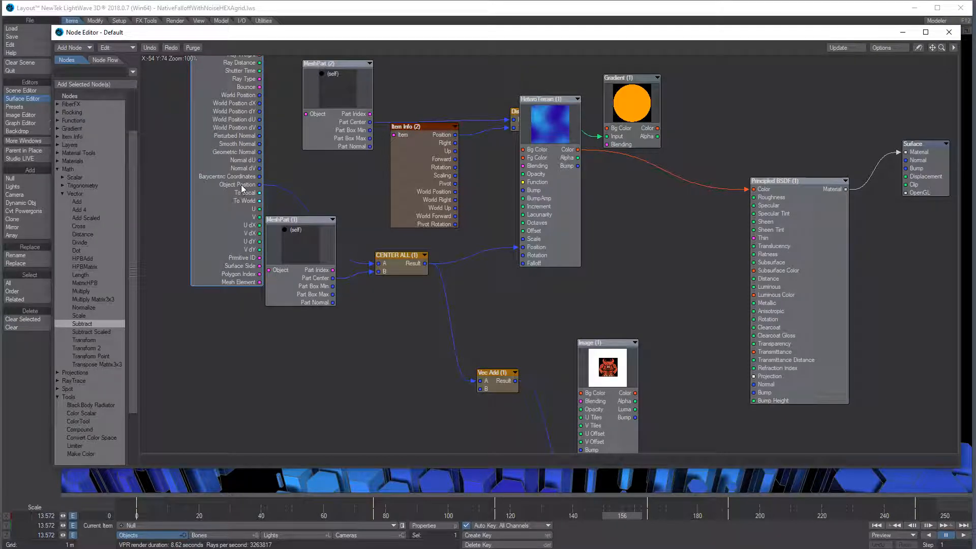
{"action": "left_click_drag", "start_coordinate": [298, 251], "coordinate": [210, 269]}
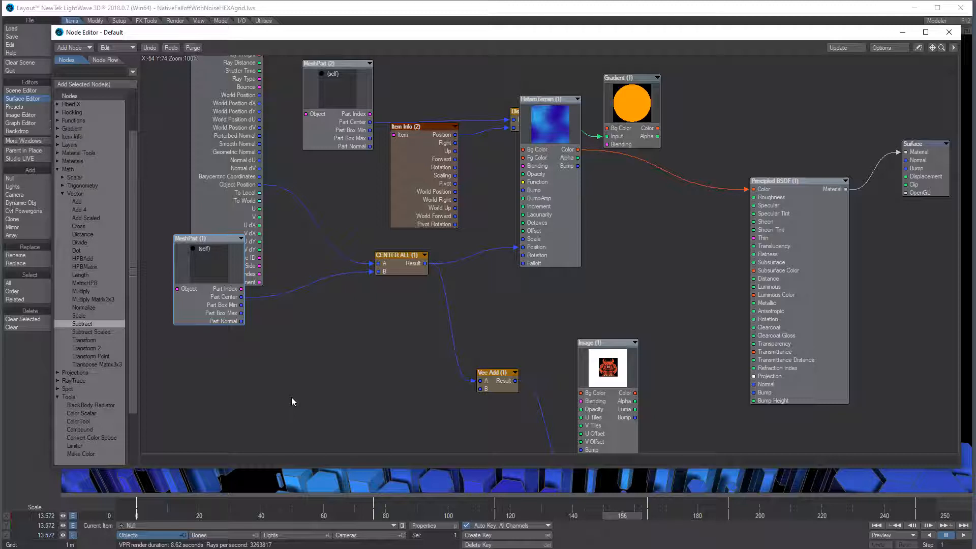
{"action": "left_click_drag", "start_coordinate": [578, 361], "coordinate": [616, 270]}
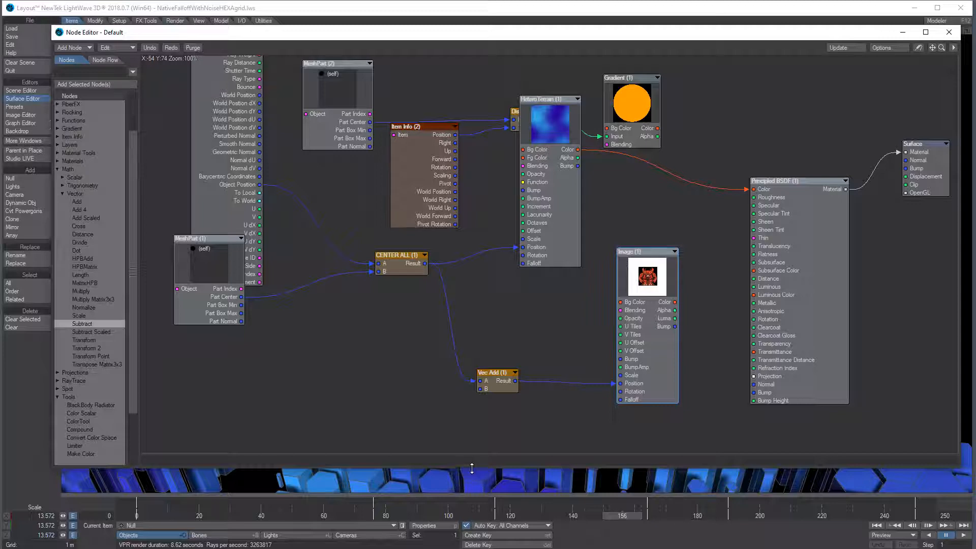
With the editor shrunk and grid zoomed out, wire Gradient Color into Principled BSDF Color
{"action": "left_click_drag", "start_coordinate": [471, 466], "coordinate": [437, 294]}
{"action": "left_click_drag", "start_coordinate": [417, 351], "coordinate": [506, 412], "text": "ctrl+alt"}
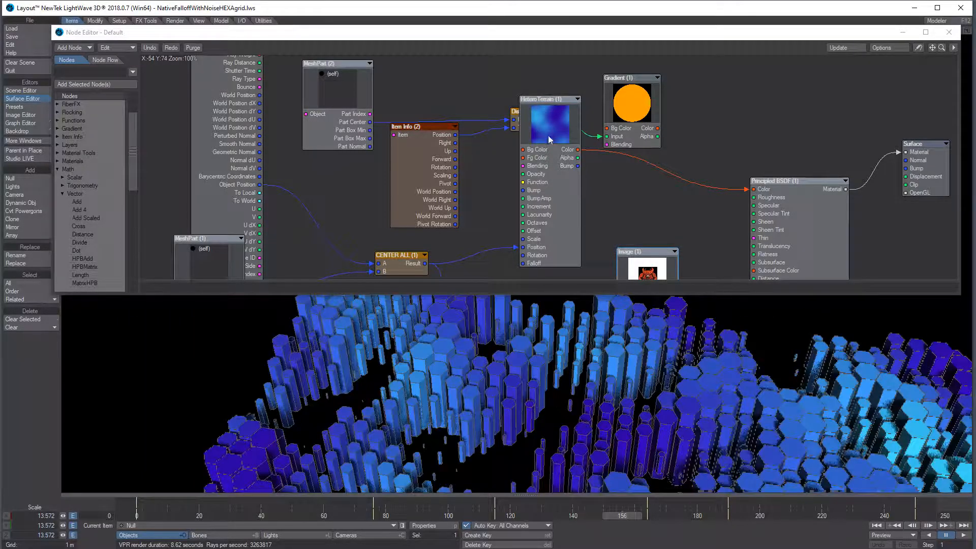
{"action": "left_click_drag", "start_coordinate": [550, 140], "coordinate": [541, 149]}
{"action": "left_click_drag", "start_coordinate": [657, 128], "coordinate": [756, 190]}
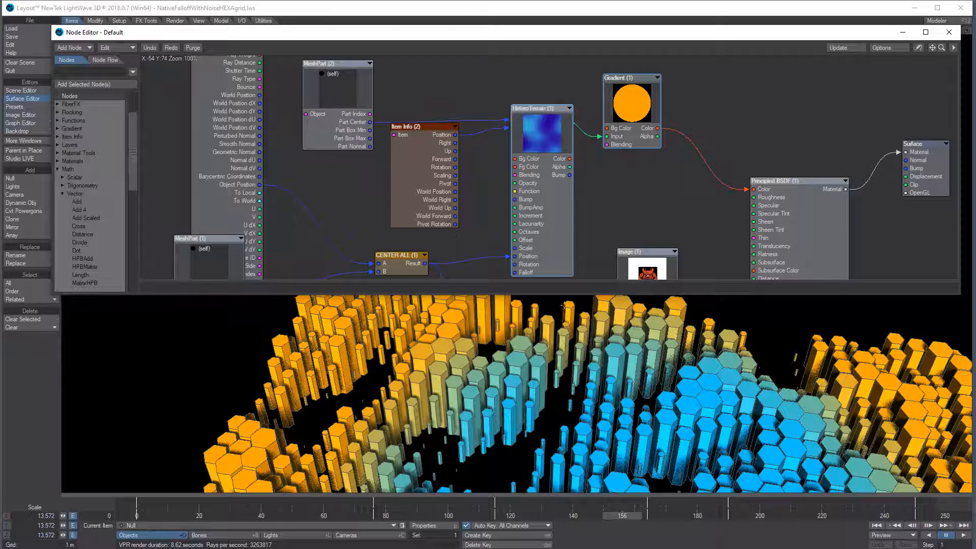
Move Image (1) up and feed its Color into Principled BSDF Color
{"action": "left_click_drag", "start_coordinate": [659, 270], "coordinate": [661, 224]}
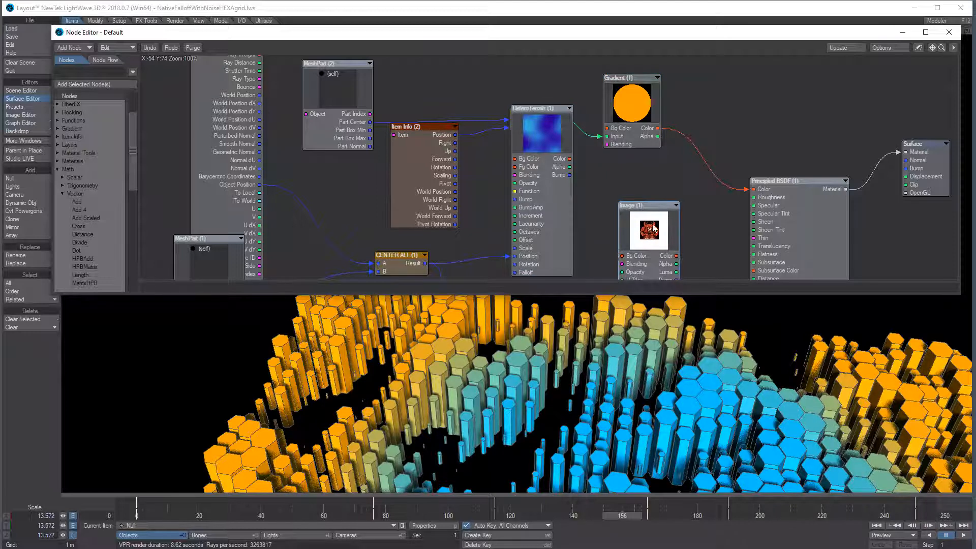
{"action": "left_click_drag", "start_coordinate": [676, 256], "coordinate": [755, 190]}
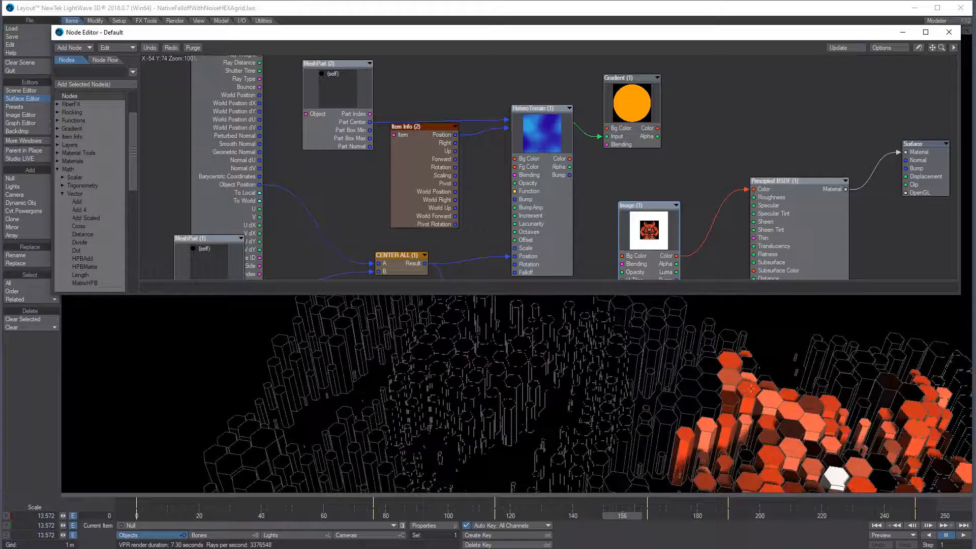
{"action": "left_click_drag", "start_coordinate": [721, 422], "coordinate": [626, 379], "text": "alt"}
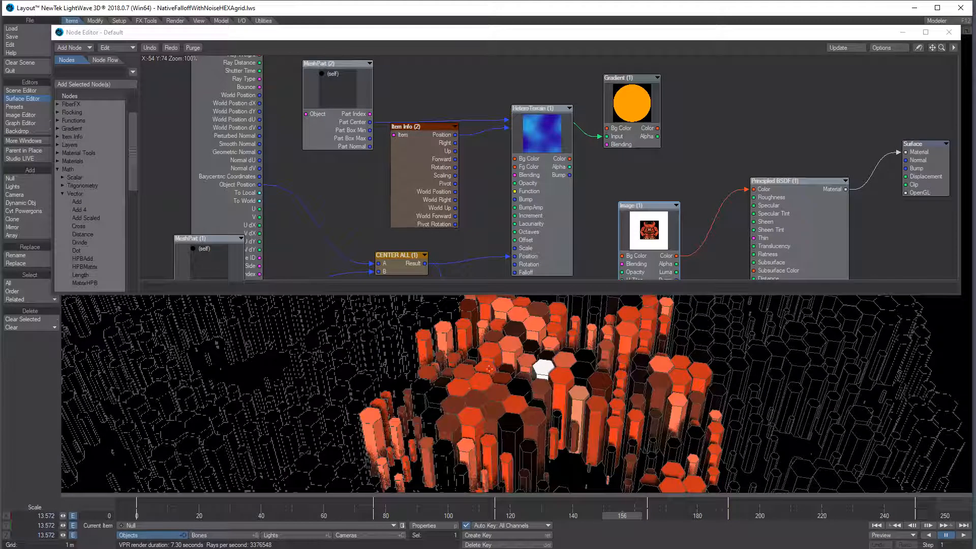
Raise Image (1) further, make the editor slightly taller, and place Vec Add beside Image
{"action": "left_click_drag", "start_coordinate": [653, 238], "coordinate": [650, 206]}
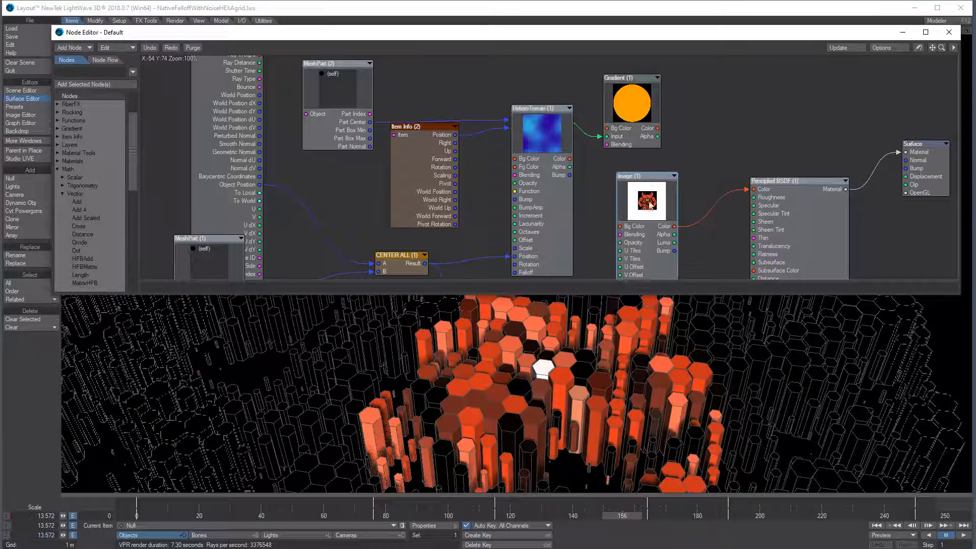
{"action": "left_click_drag", "start_coordinate": [635, 294], "coordinate": [635, 313]}
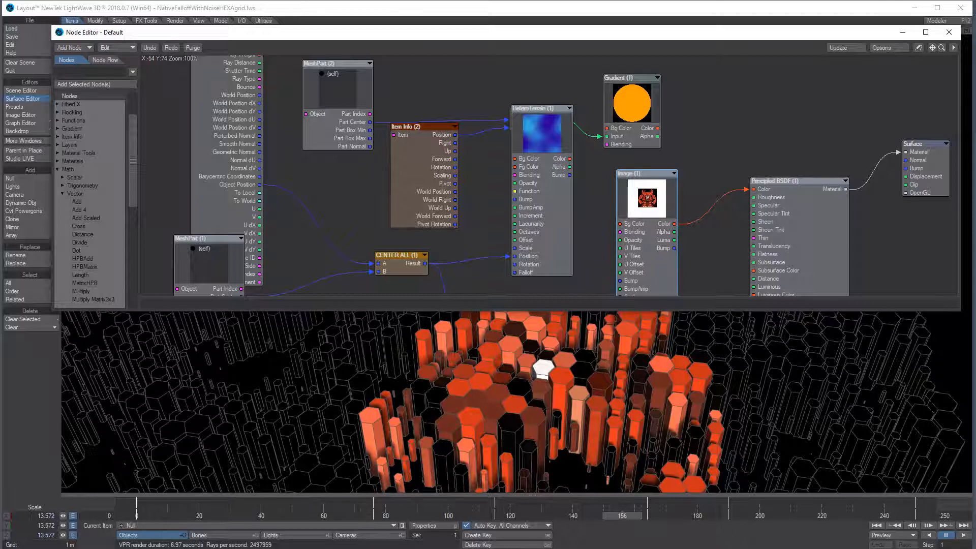
{"action": "left_click_drag", "start_coordinate": [932, 48], "coordinate": [943, 0]}
{"action": "left_click_drag", "start_coordinate": [512, 280], "coordinate": [538, 220]}
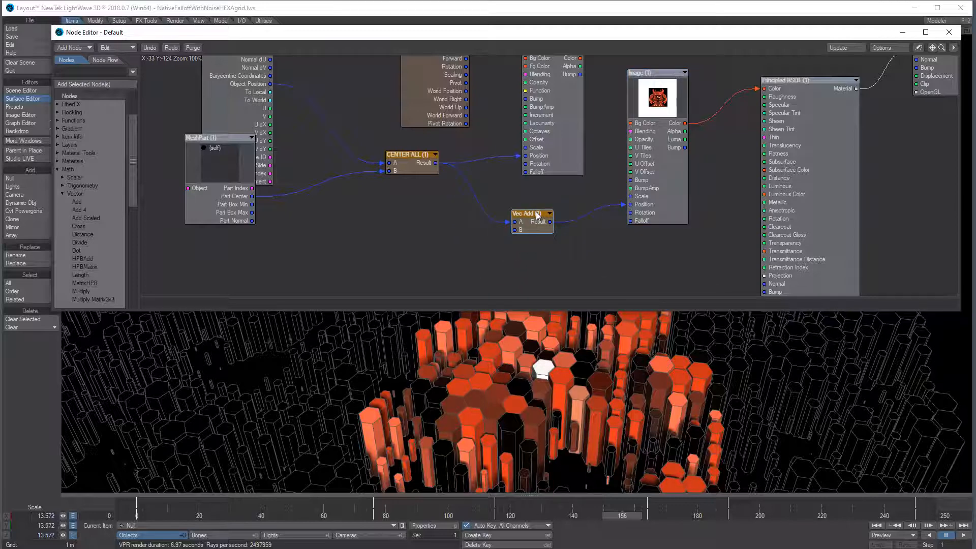
Check Vec Add's offset, then plug CENTER ALL straight into Image Position instead
{"action": "double_click", "coordinate": [538, 226]}
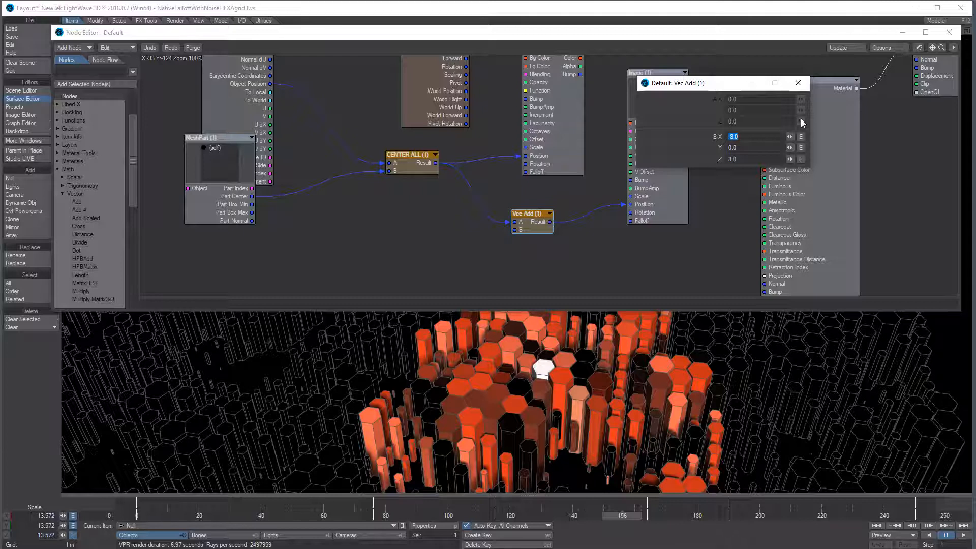
{"action": "left_click", "coordinate": [798, 83]}
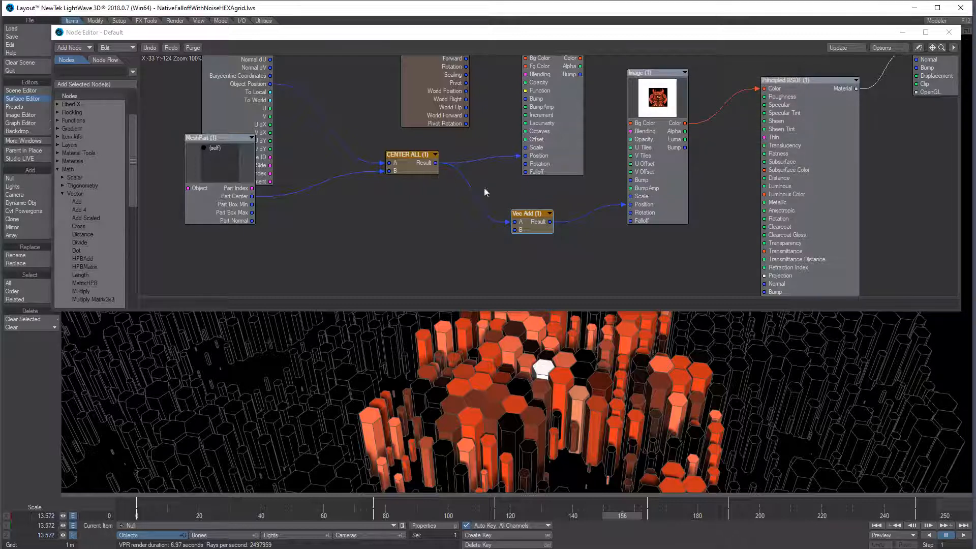
{"action": "left_click_drag", "start_coordinate": [532, 229], "coordinate": [424, 257]}
{"action": "left_click_drag", "start_coordinate": [625, 205], "coordinate": [604, 212]}
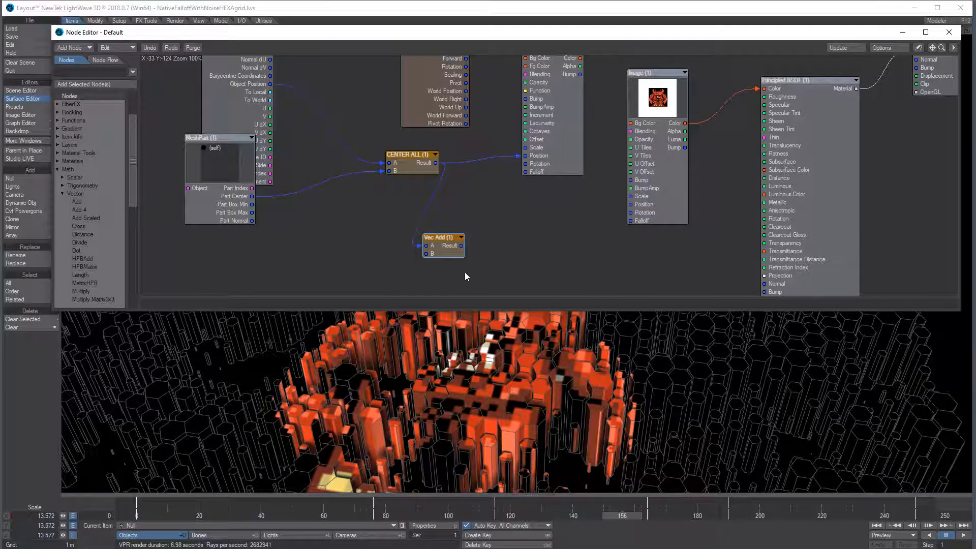
{"action": "left_click_drag", "start_coordinate": [435, 163], "coordinate": [642, 206]}
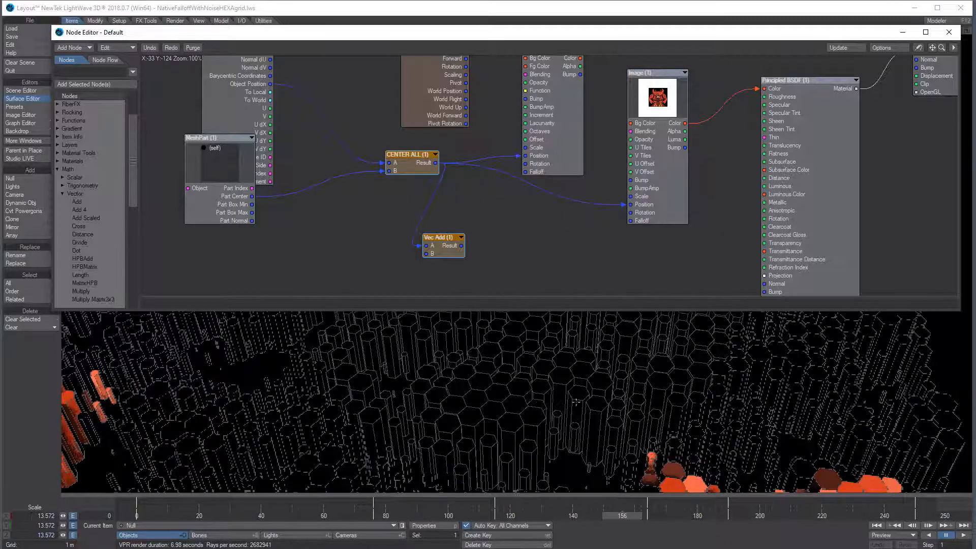
Move Vec Add back beside Image and reconnect its Result to Image Position
{"action": "scroll", "coordinate": [559, 403], "scroll_direction": "down", "scroll_amount": 7}
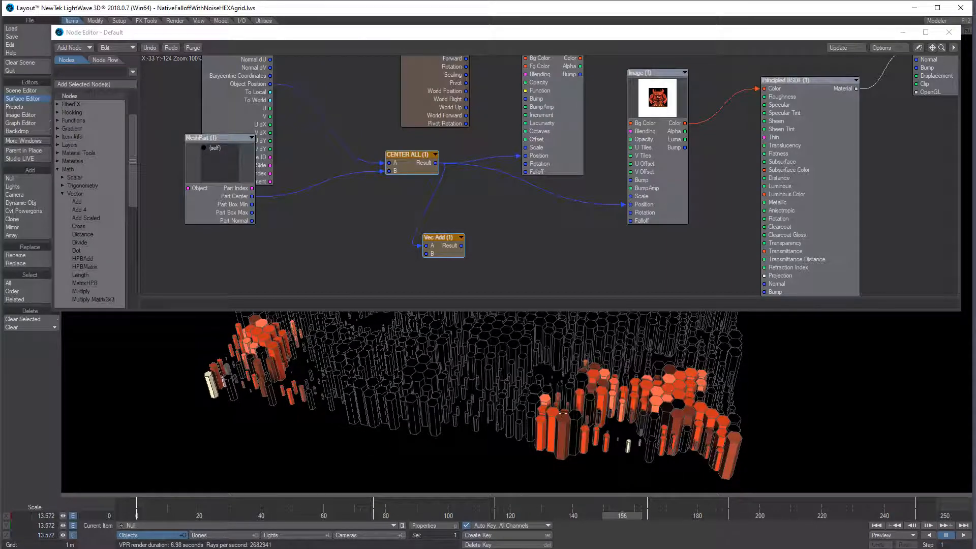
{"action": "left_click_drag", "start_coordinate": [445, 254], "coordinate": [515, 234]}
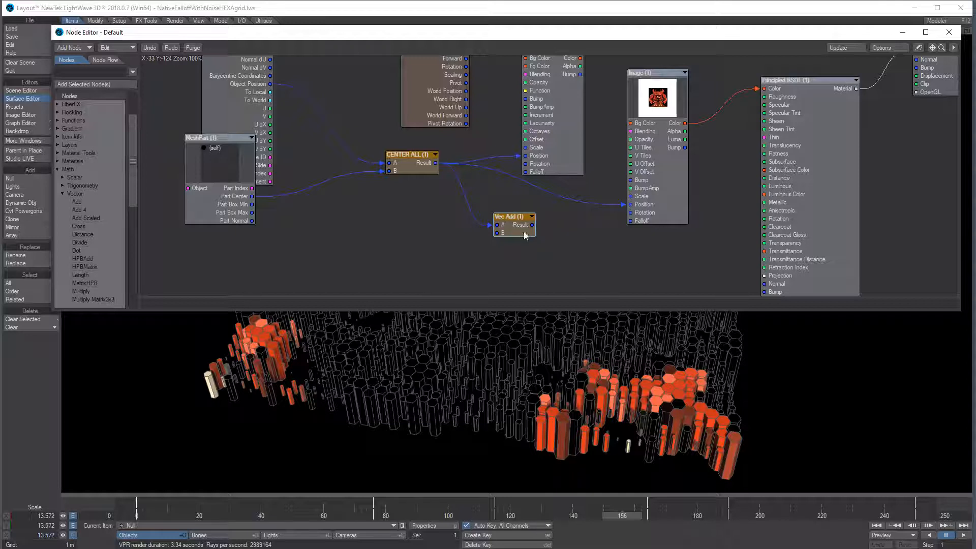
{"action": "left_click_drag", "start_coordinate": [532, 225], "coordinate": [624, 204]}
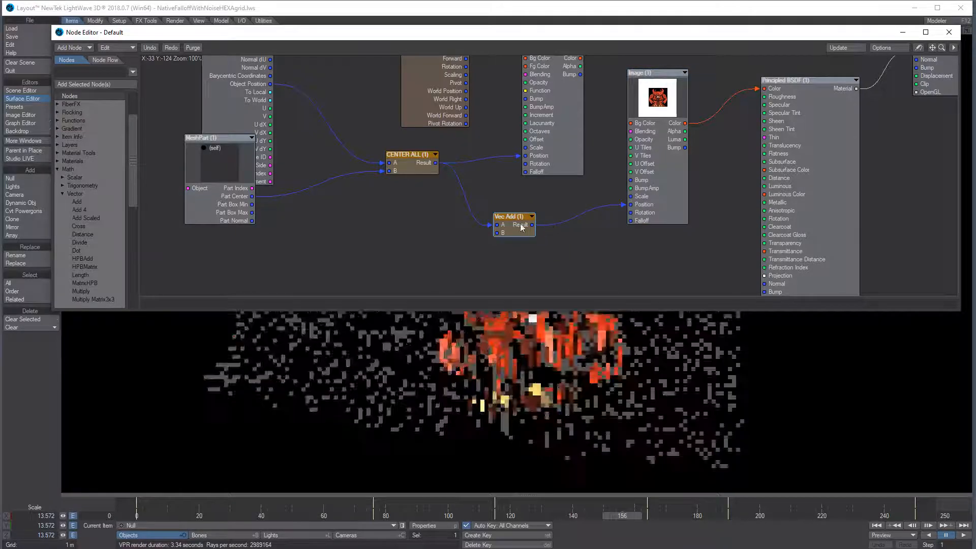
{"action": "double_click", "coordinate": [515, 229]}
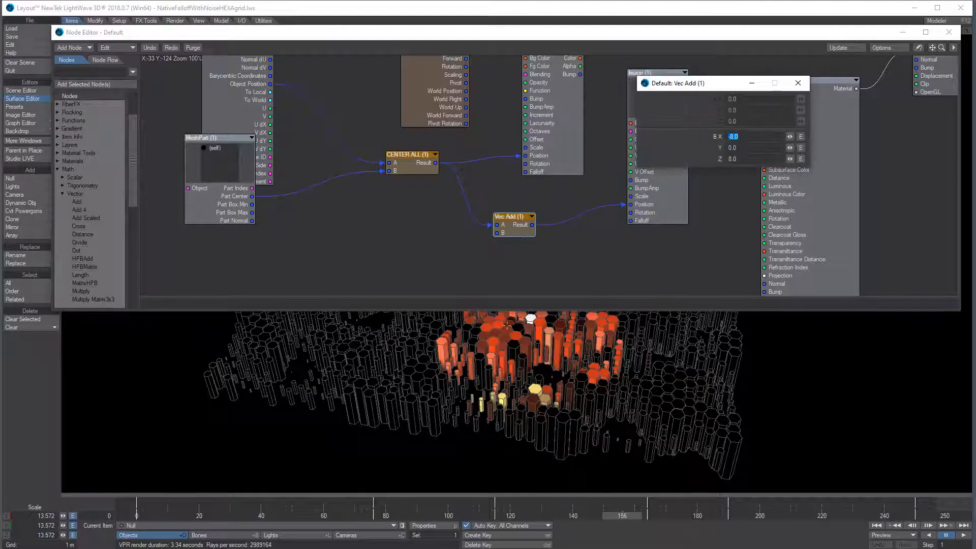
{"action": "left_click_drag", "start_coordinate": [544, 337], "coordinate": [536, 337], "text": "alt+shift"}
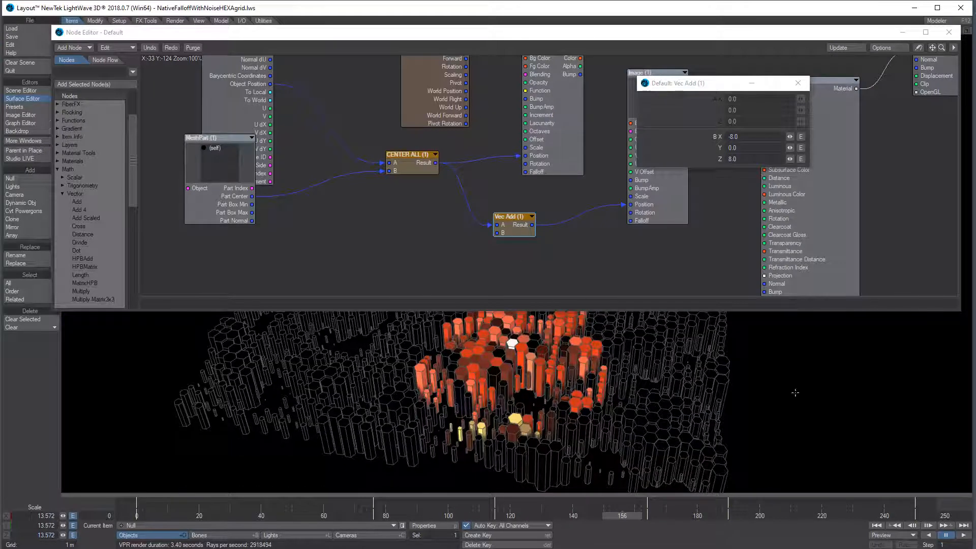
{"action": "left_click", "coordinate": [797, 82]}
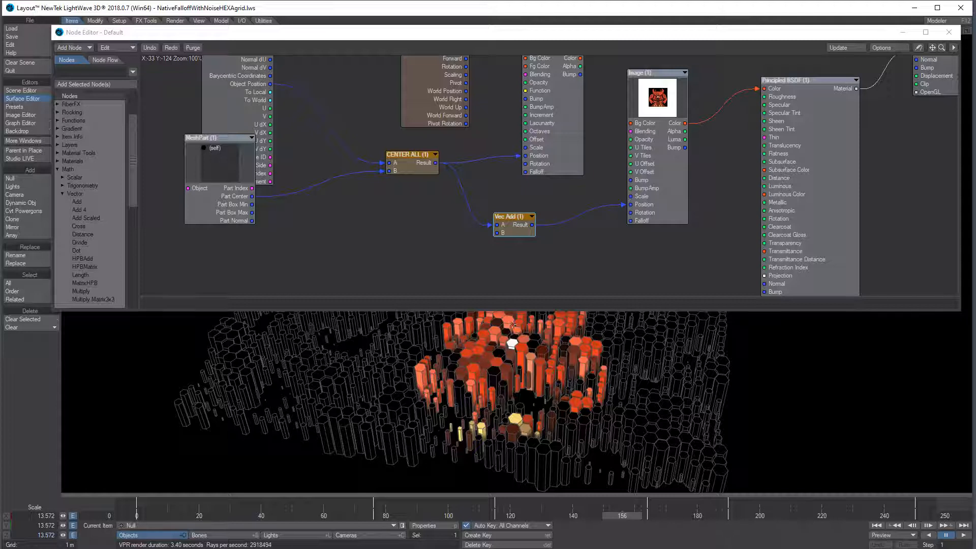
Rearrange Image, HeteroTerrain and Gradient nodes, reconnect Gradient Color to Principled BSDF Color, and close the editor
{"action": "left_click_drag", "start_coordinate": [932, 47], "coordinate": [932, 118]}
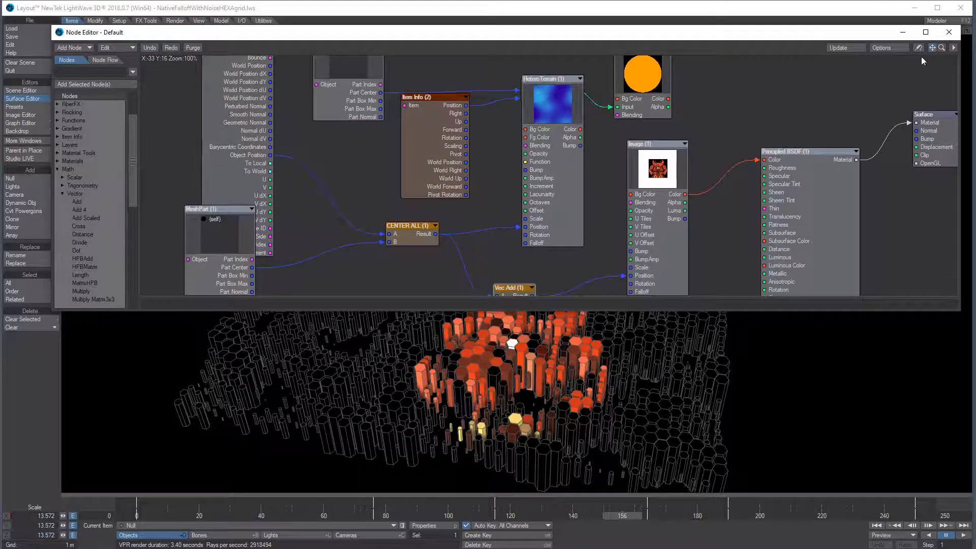
{"action": "left_click_drag", "start_coordinate": [651, 178], "coordinate": [645, 204]}
{"action": "left_click_drag", "start_coordinate": [555, 102], "coordinate": [556, 132]}
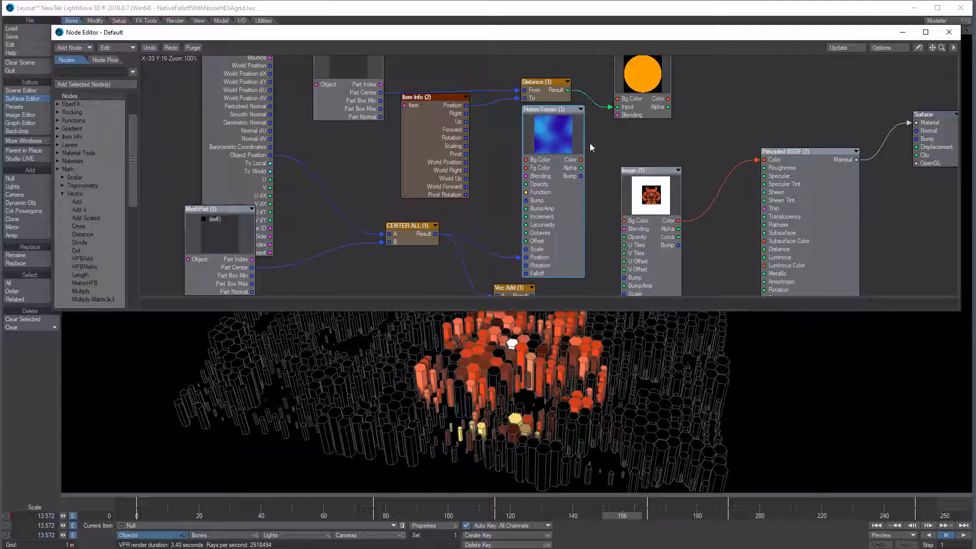
{"action": "mouse_move", "coordinate": [667, 93]}
{"action": "left_mouse_down"}
{"action": "mouse_move", "coordinate": [676, 87]}
{"action": "mouse_move", "coordinate": [682, 99]}
{"action": "left_mouse_up"}
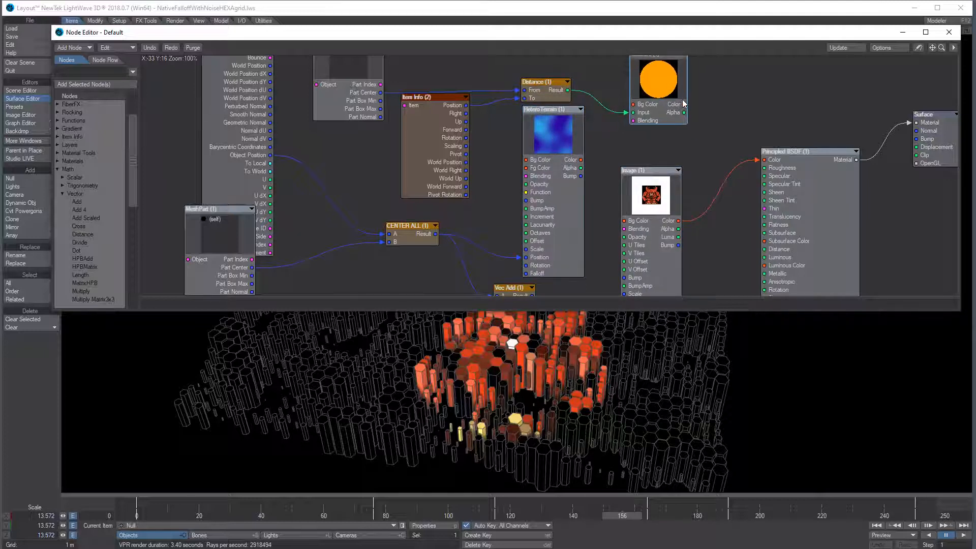
{"action": "left_click_drag", "start_coordinate": [716, 133], "coordinate": [764, 159]}
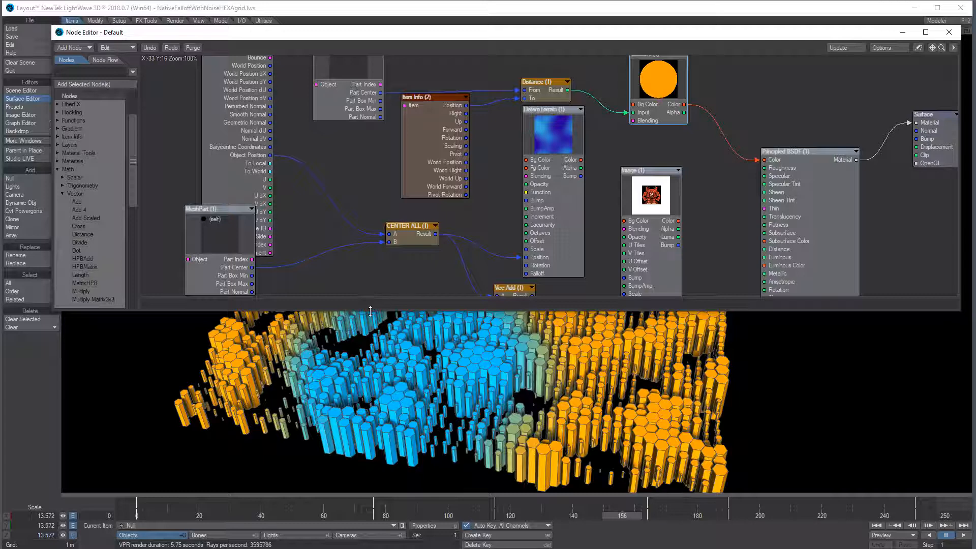
{"action": "left_click_drag", "start_coordinate": [379, 290], "coordinate": [383, 242]}
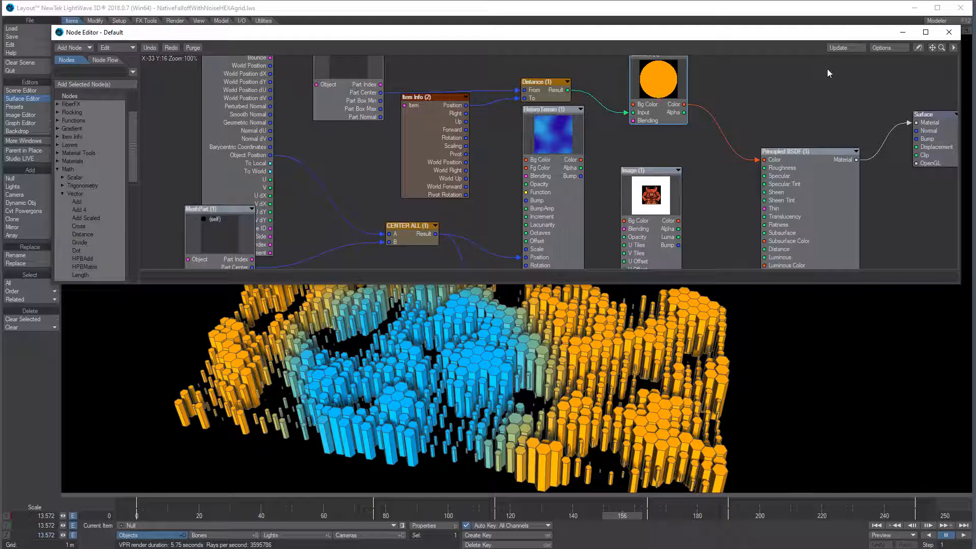
{"action": "left_click", "coordinate": [948, 32]}
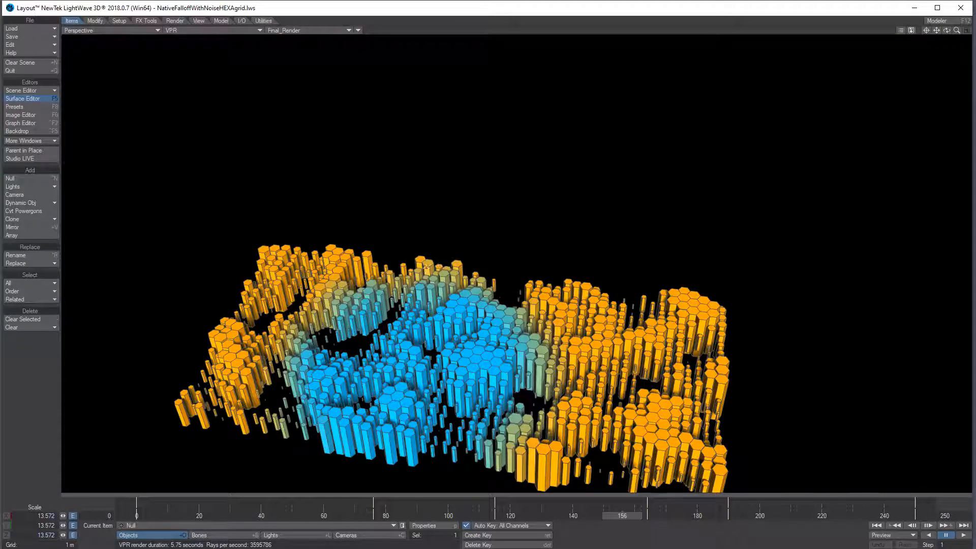